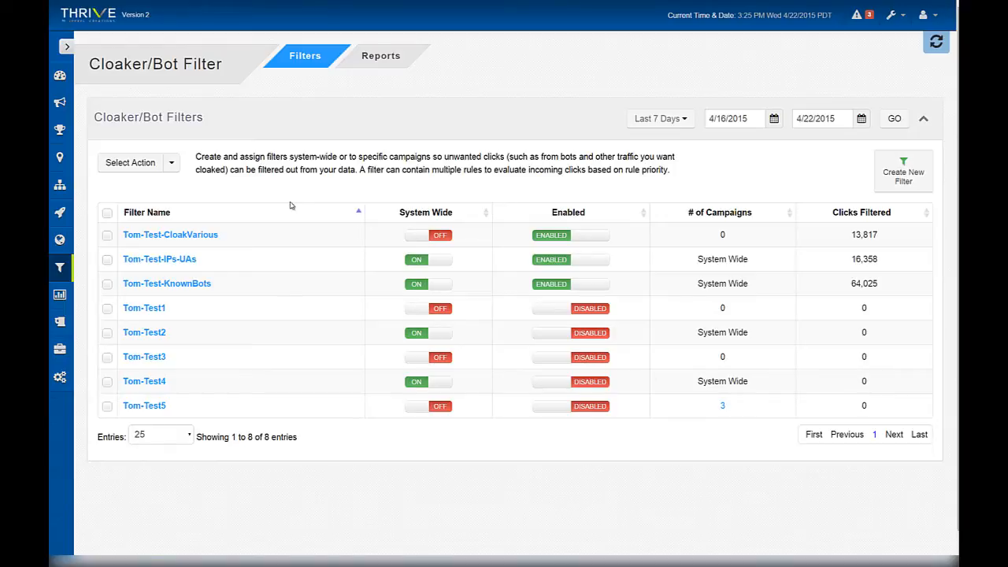
pyautogui.moveTo(71, 268)
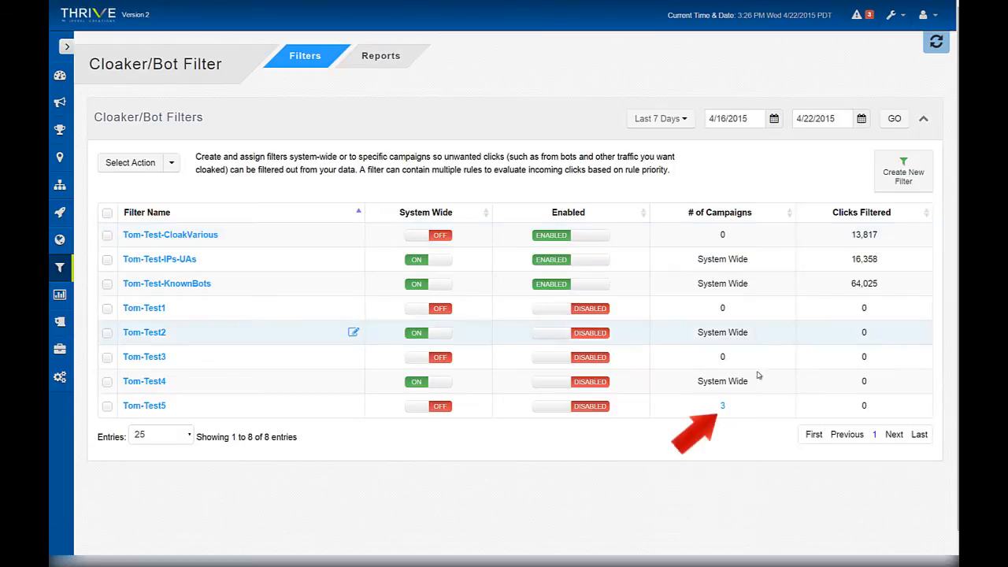
pyautogui.click(721, 406)
pyautogui.click(721, 409)
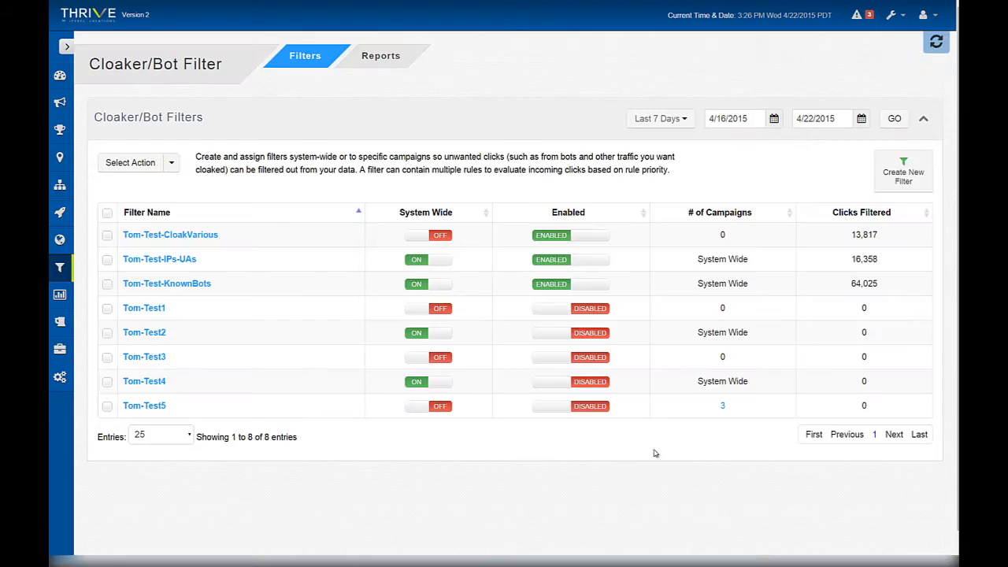
# Toggle Tom-Test1's System Wide and Enabled switches on and back off
pyautogui.click(435, 309)
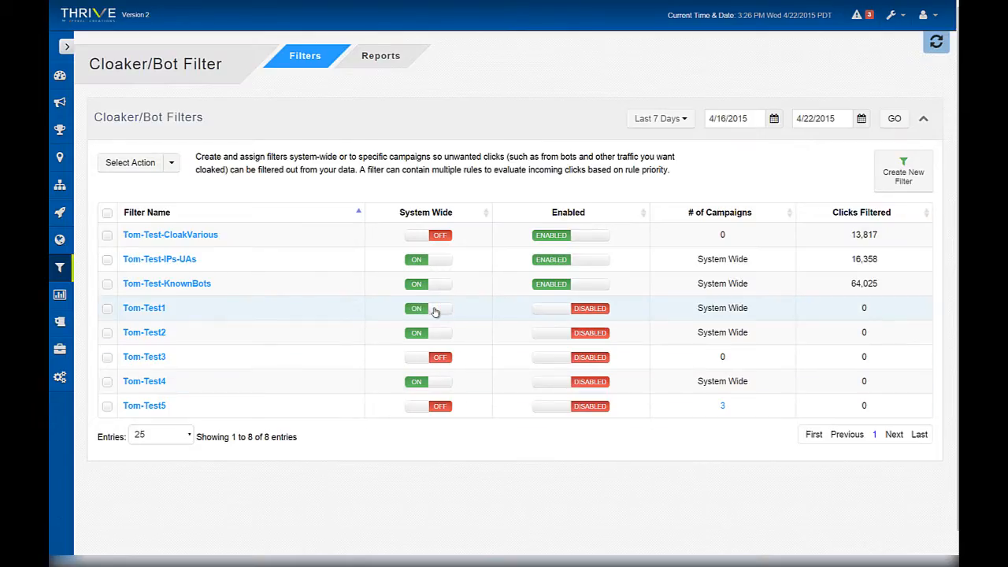
pyautogui.click(435, 310)
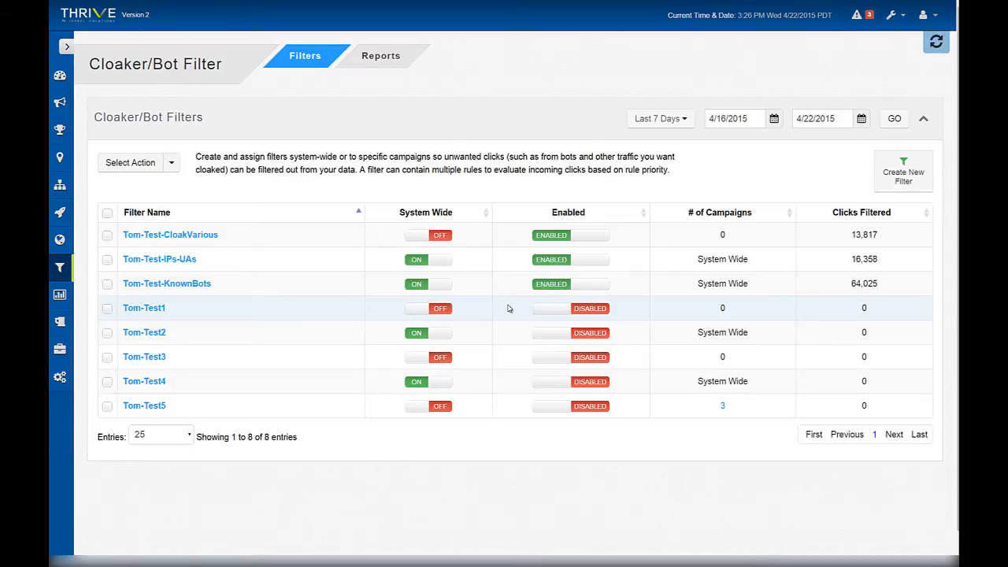
pyautogui.click(572, 314)
pyautogui.click(572, 314)
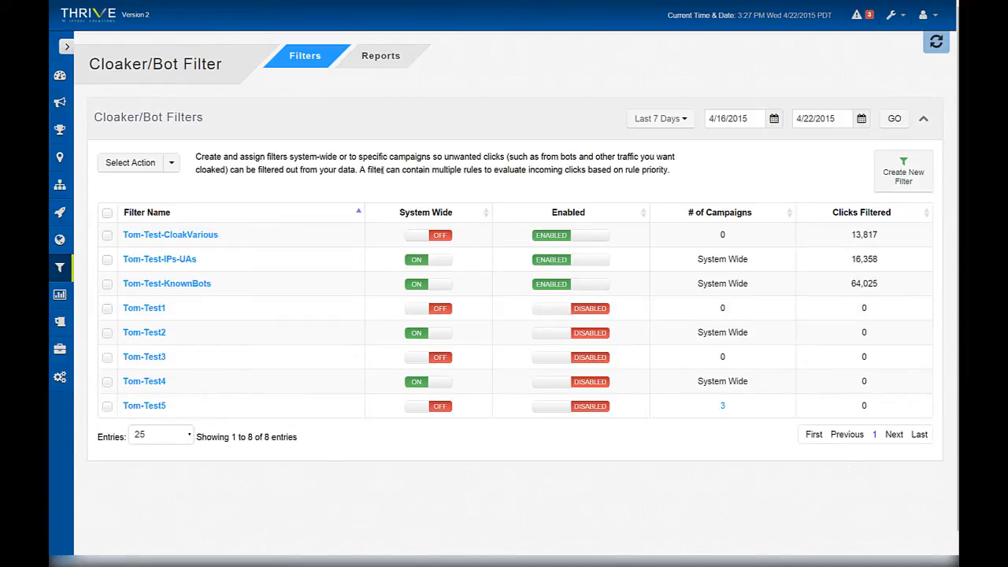
pyautogui.click(178, 169)
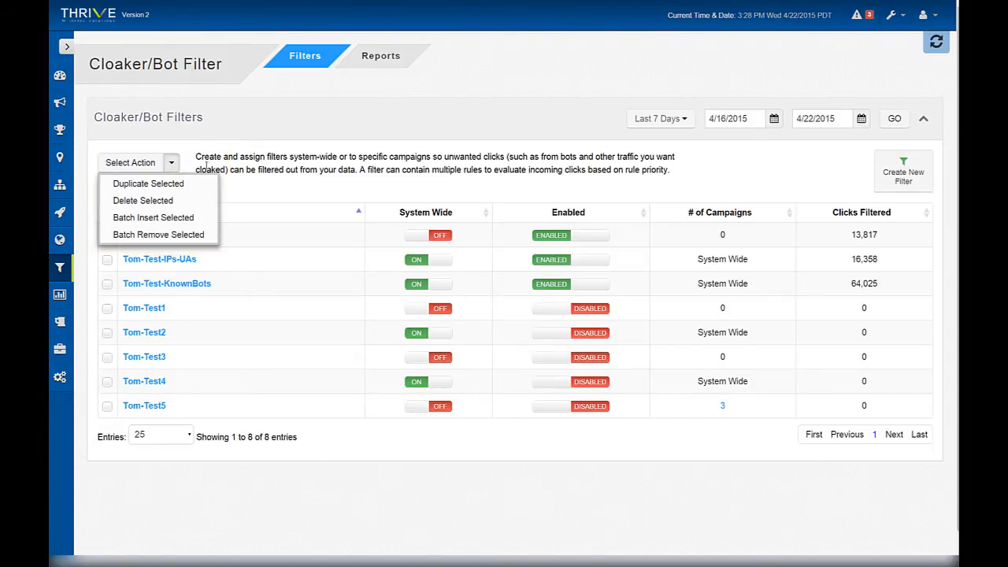
pyautogui.click(288, 188)
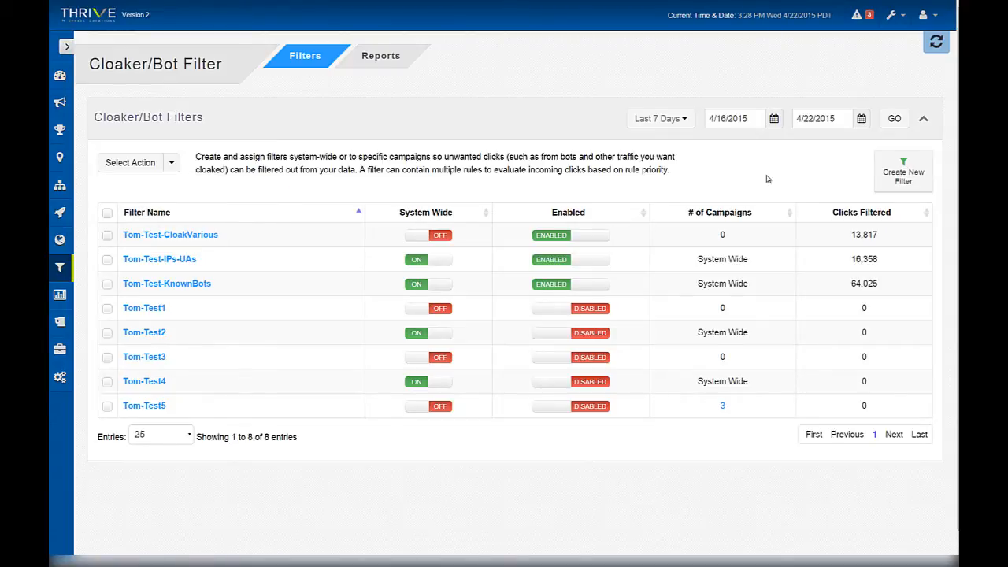
# Create a new system-wide, enabled filter named Testing-BotFilter
pyautogui.click(904, 178)
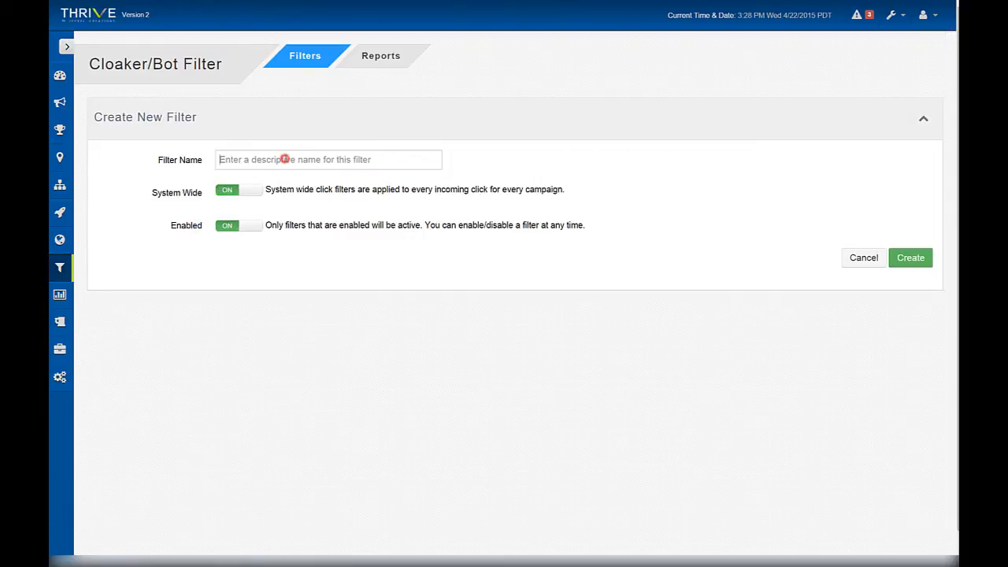
pyautogui.click(282, 158)
pyautogui.write('Testing-BotFilter')
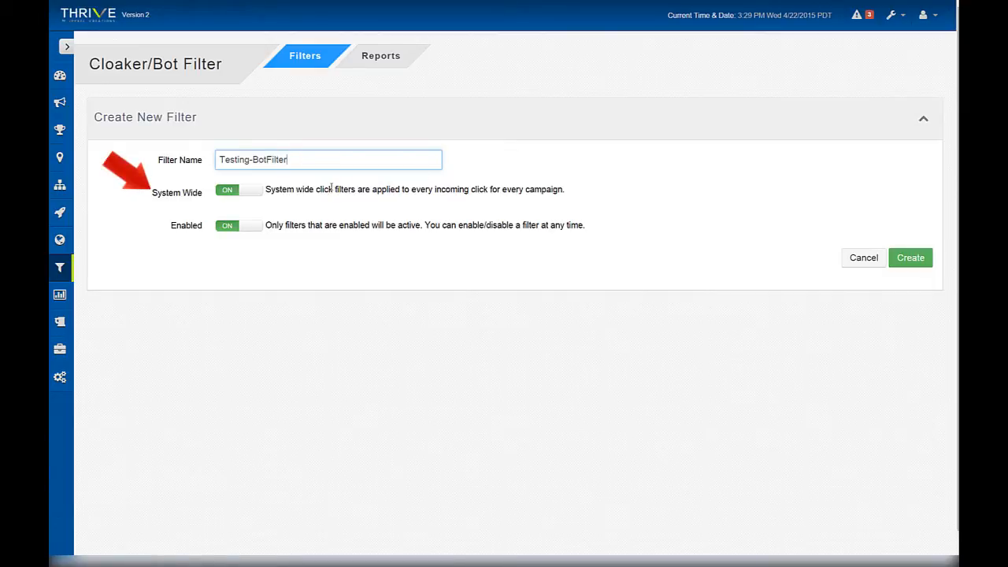
pyautogui.click(234, 193)
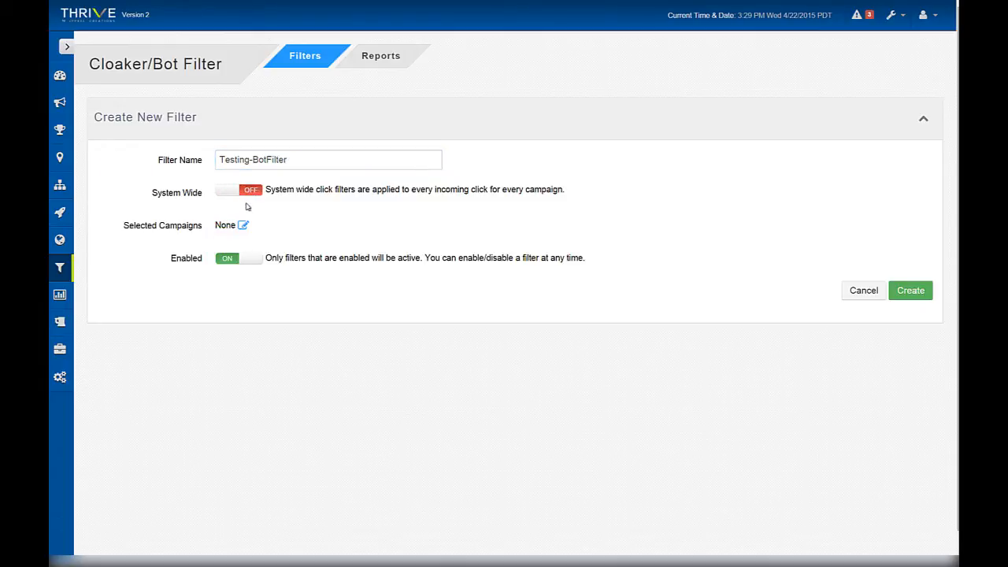
pyautogui.click(243, 225)
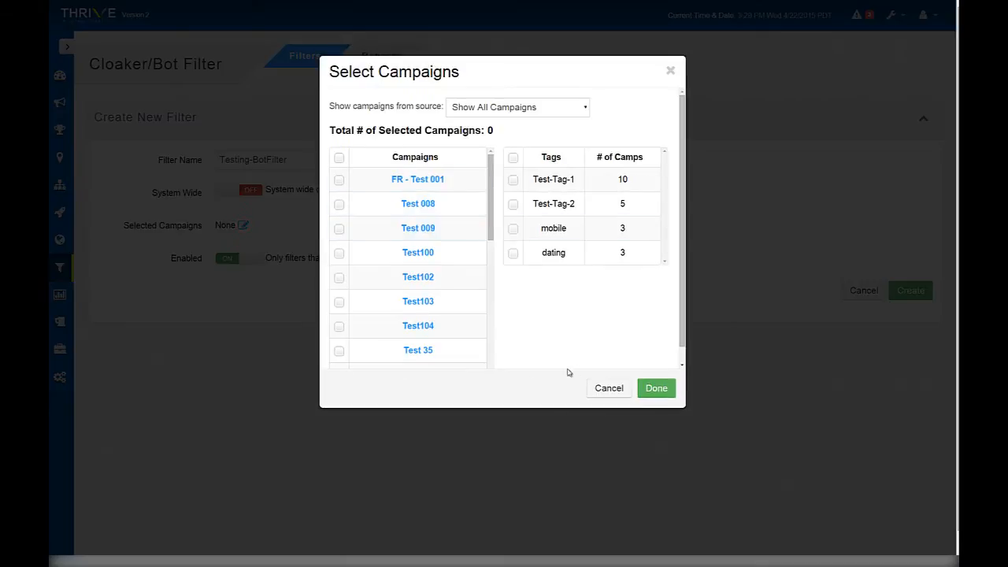
pyautogui.click(616, 390)
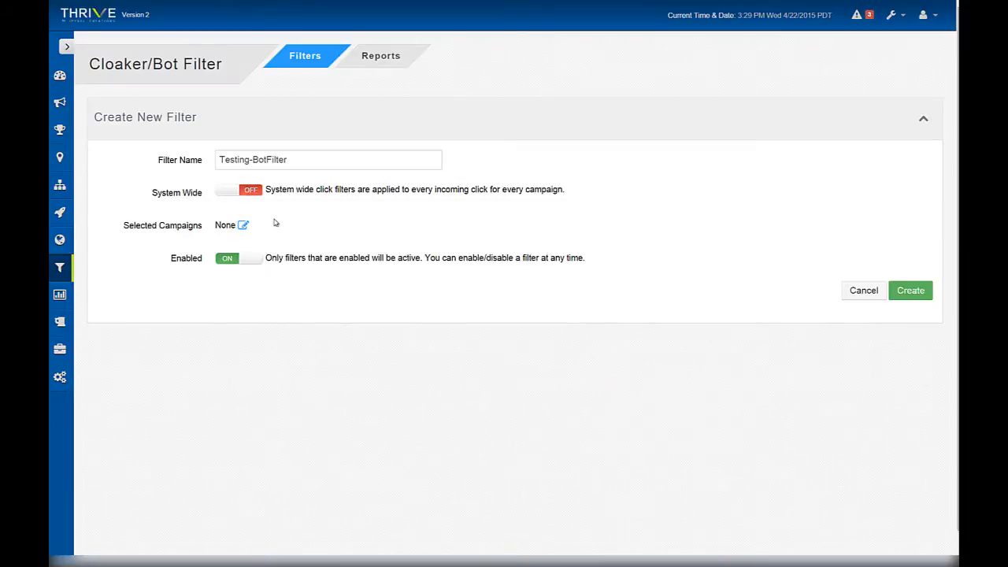
pyautogui.click(247, 192)
pyautogui.click(911, 258)
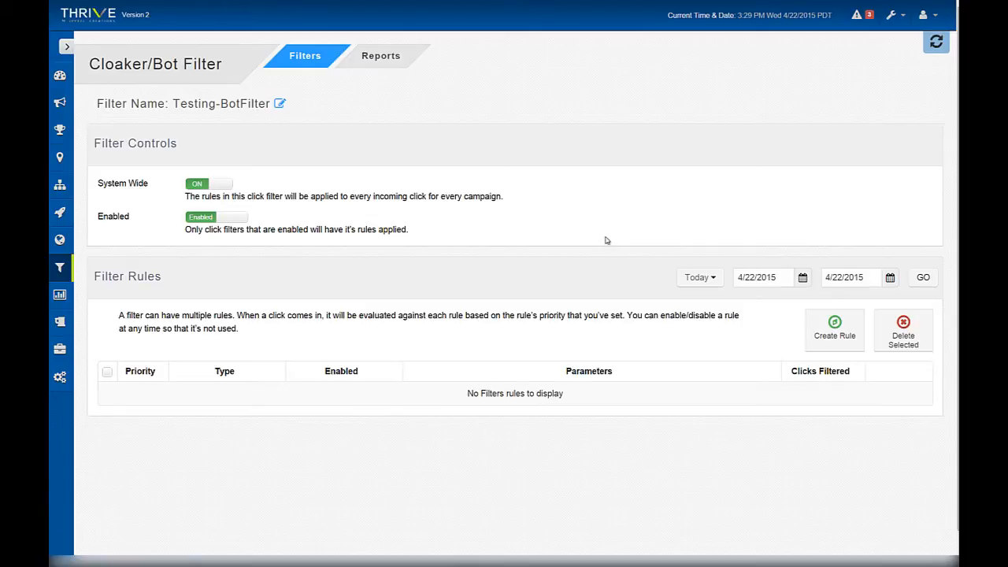
# Add a Known Bots rule to the filter and save it
pyautogui.click(831, 335)
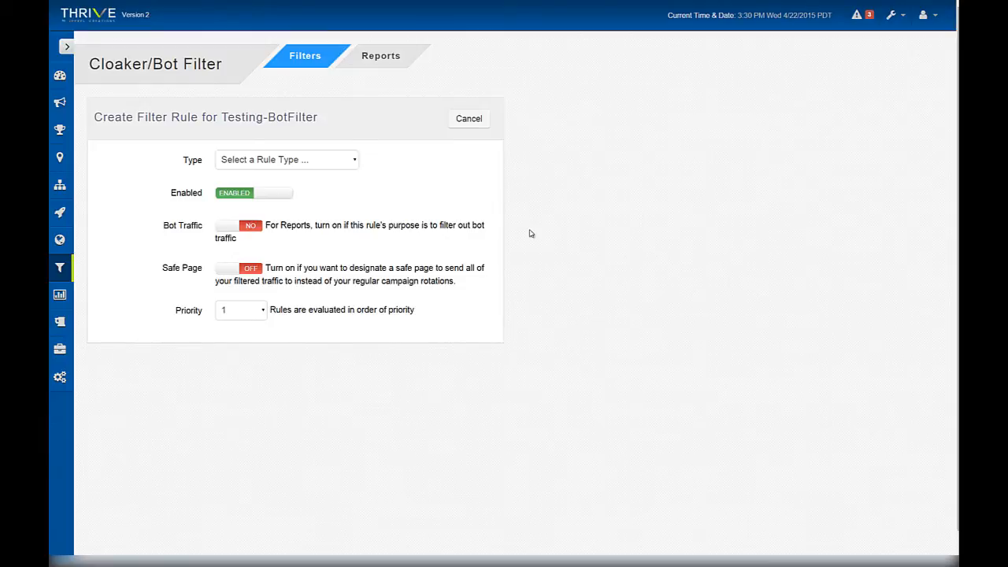
pyautogui.click(305, 161)
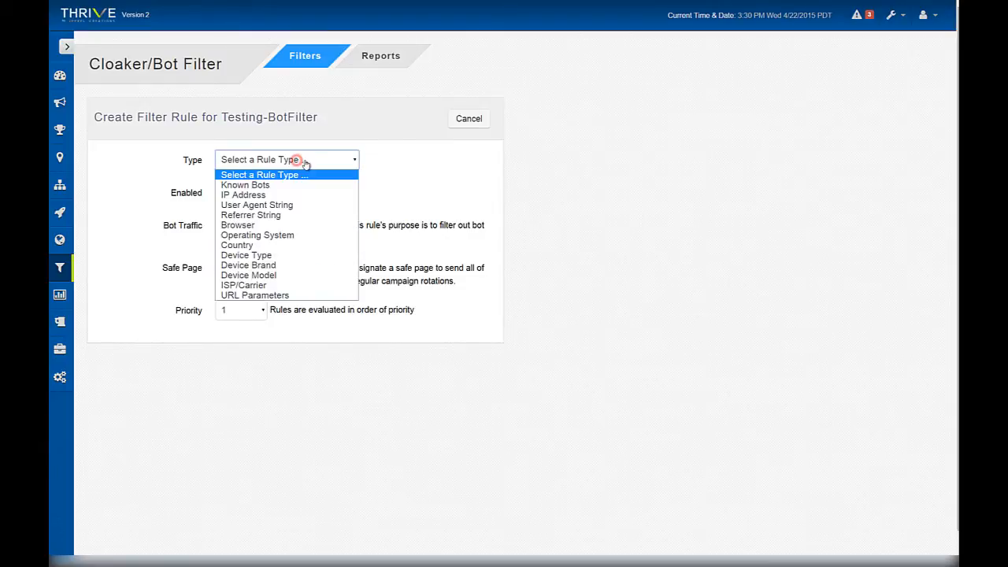
pyautogui.click(254, 184)
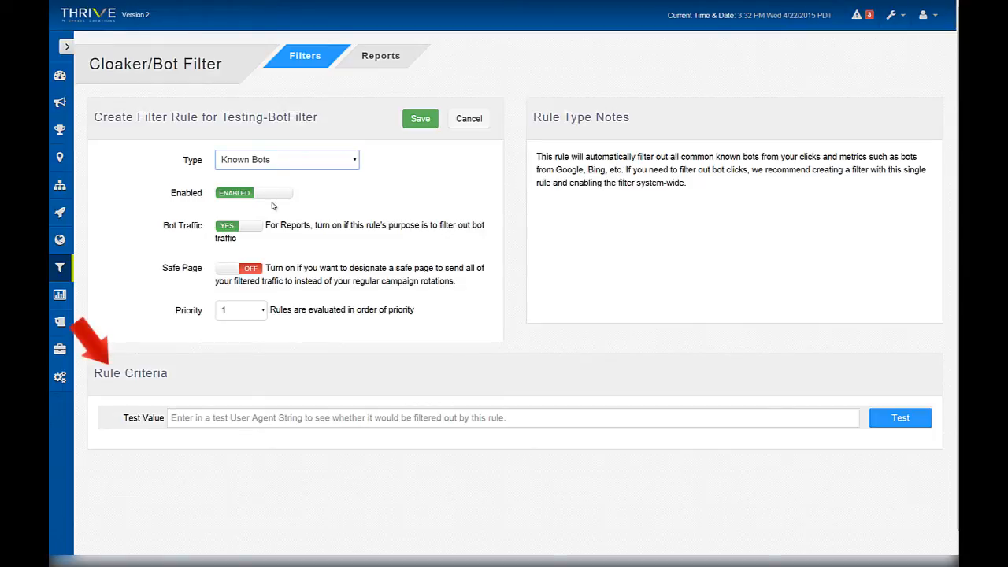
pyautogui.click(421, 118)
pyautogui.click(473, 122)
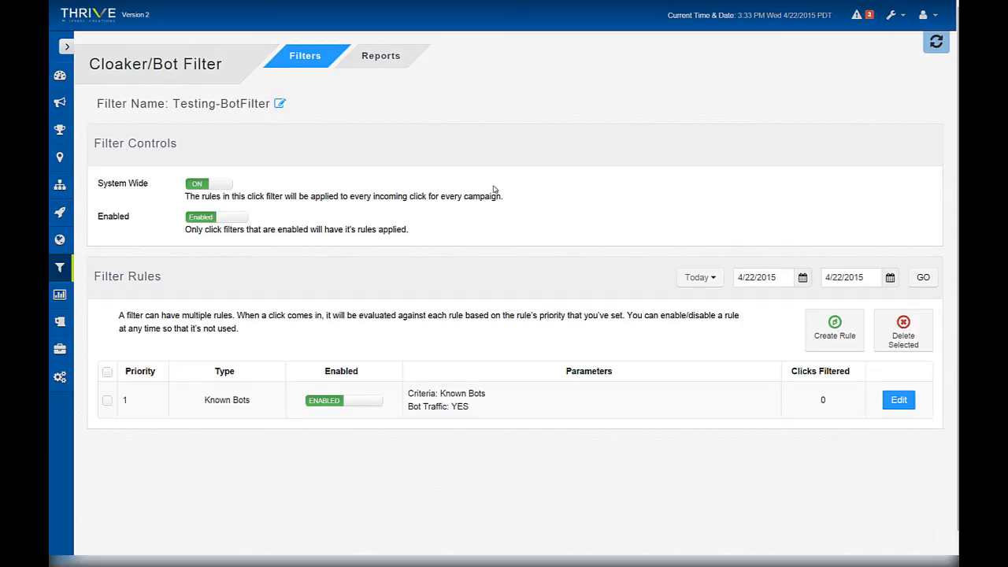
# Start another filter rule of type IP Address
pyautogui.click(829, 326)
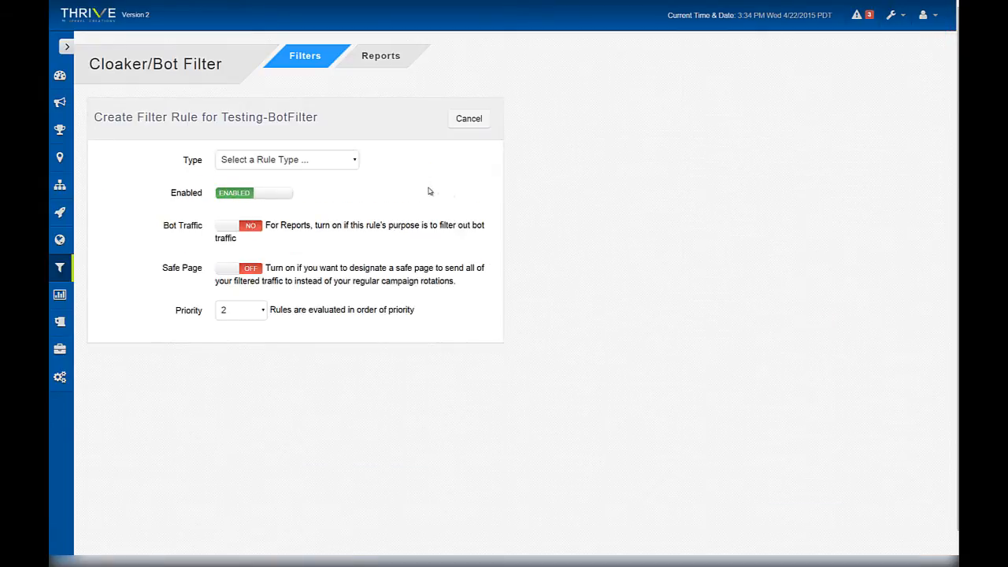
pyautogui.click(318, 160)
pyautogui.click(294, 195)
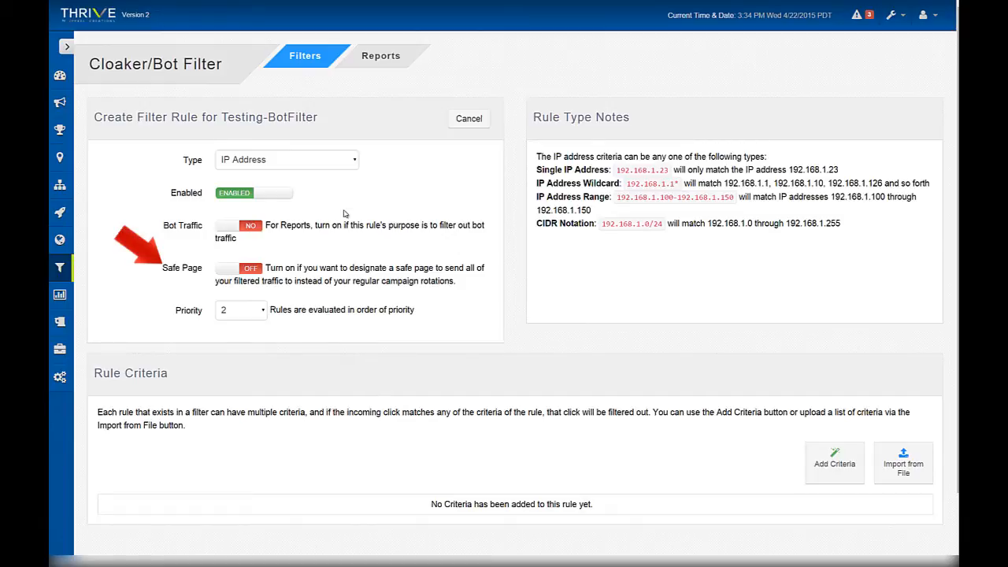
pyautogui.click(252, 269)
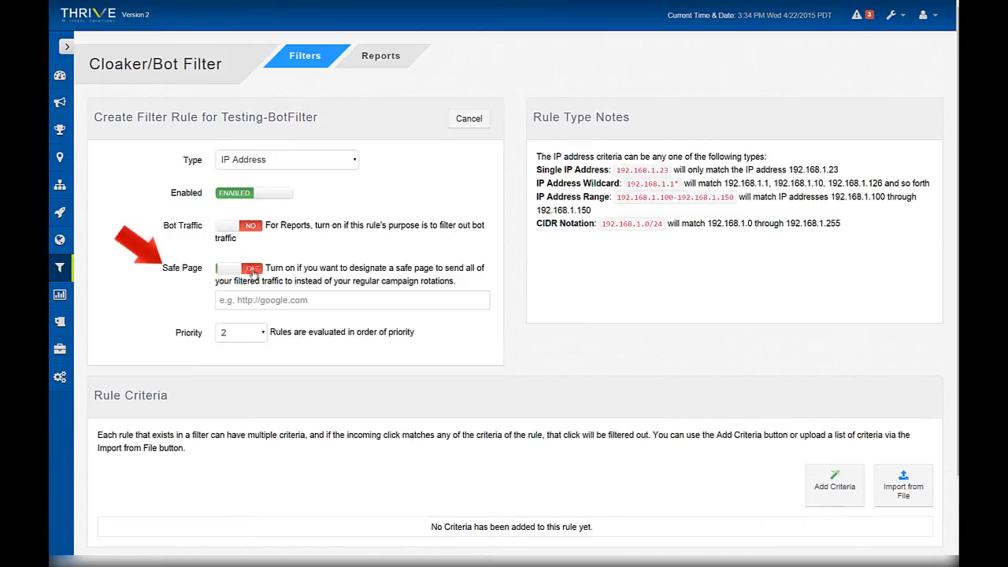
pyautogui.click(298, 299)
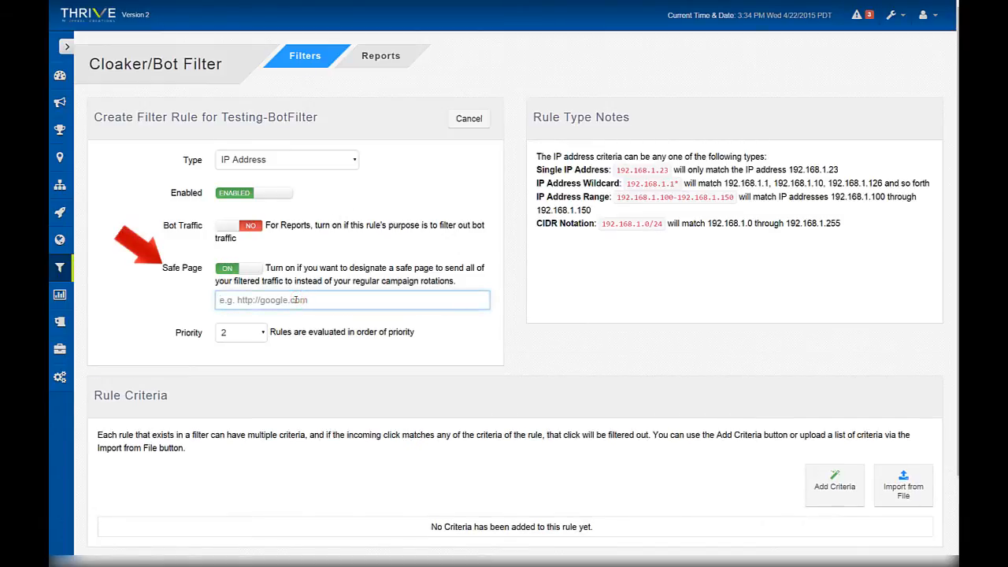
pyautogui.write('http://google.com')
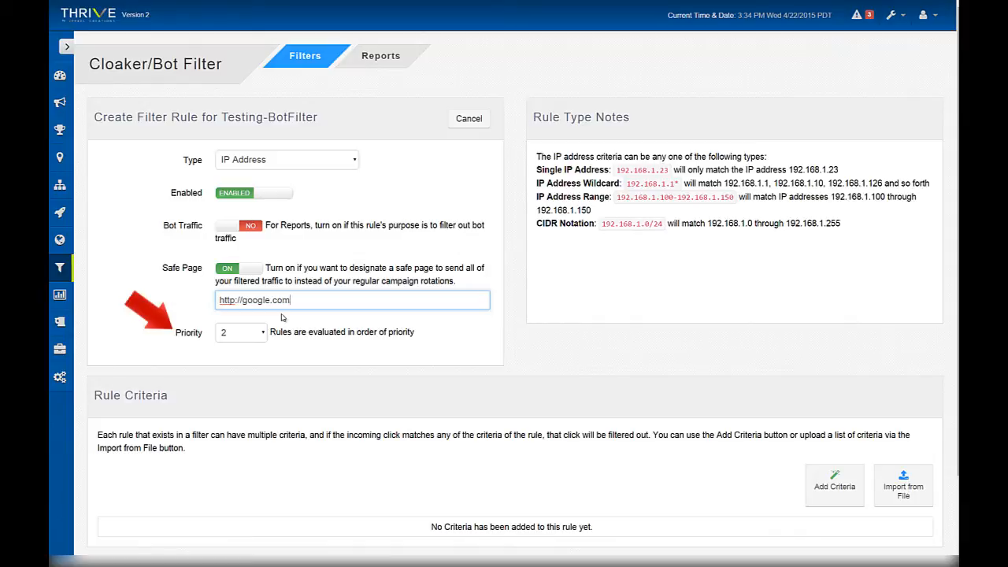
# Enter the example range 192.168.1.100-192.168.1.150 as the rule criterion
pyautogui.scroll(-1, 311, 325)
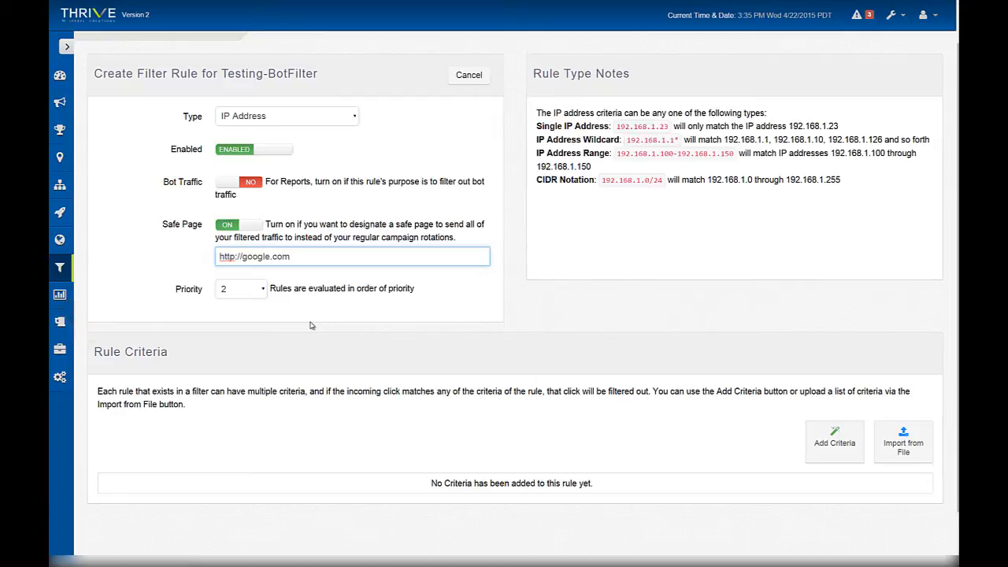
pyautogui.click(839, 443)
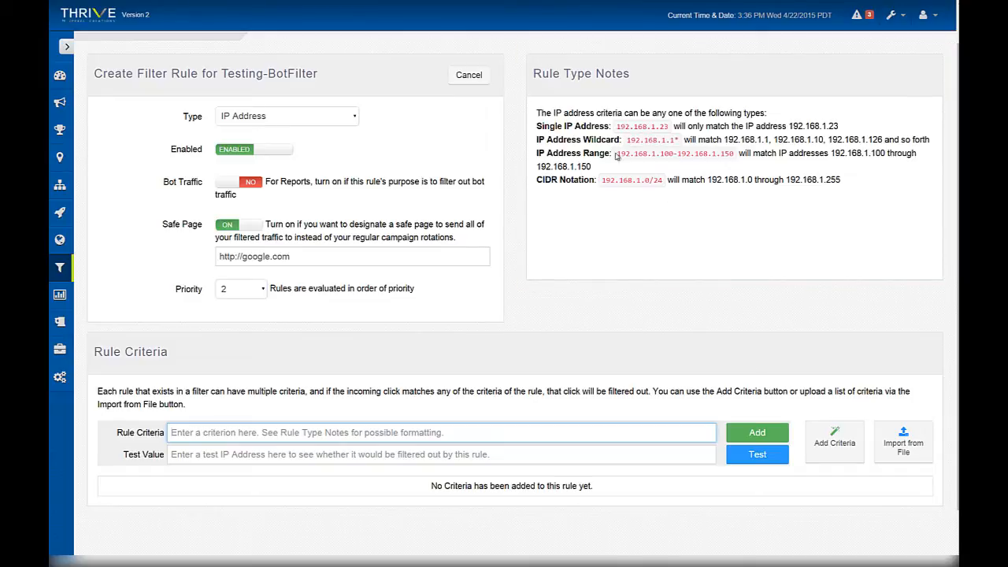
pyautogui.moveTo(616, 154); pyautogui.dragTo(733, 154)
pyautogui.hotkey('ctrl', 'c')
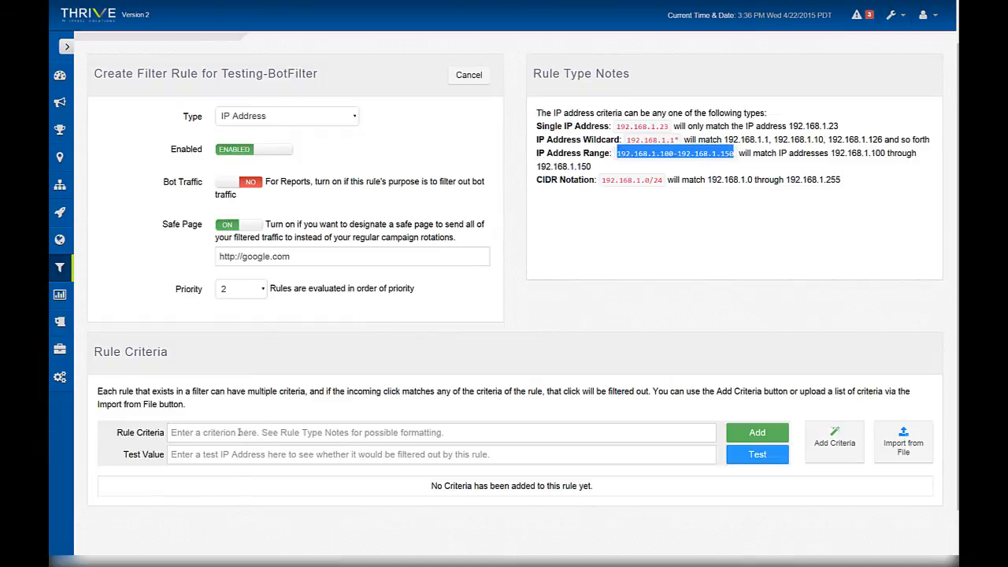
pyautogui.click(238, 432)
pyautogui.hotkey('ctrl', 'v')
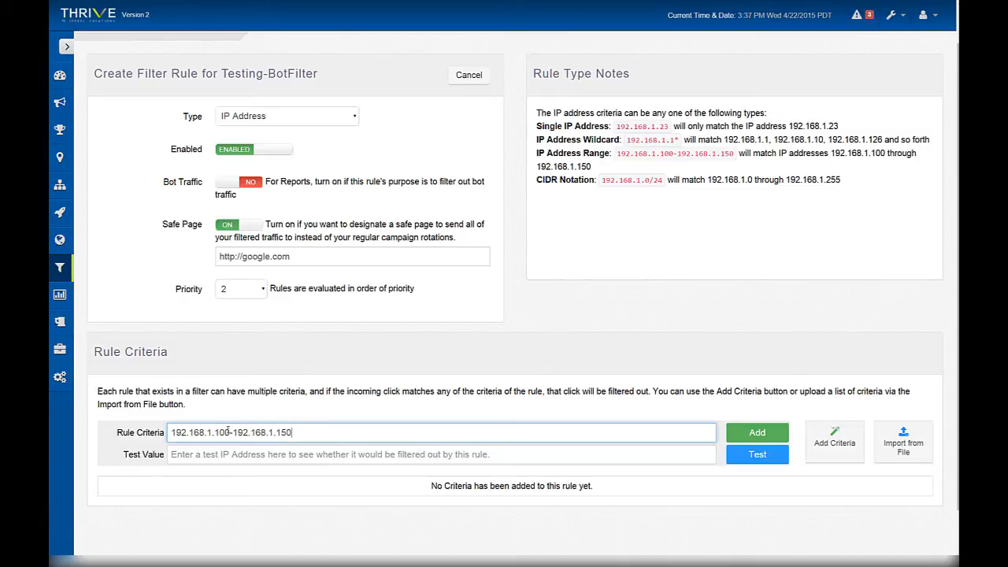
# Test the IP address 192.168.1.122 against the rule criterion
pyautogui.moveTo(231, 432); pyautogui.dragTo(189, 448)
pyautogui.hotkey('ctrl', 'c')
pyautogui.click(197, 454)
pyautogui.hotkey('ctrl', 'v')
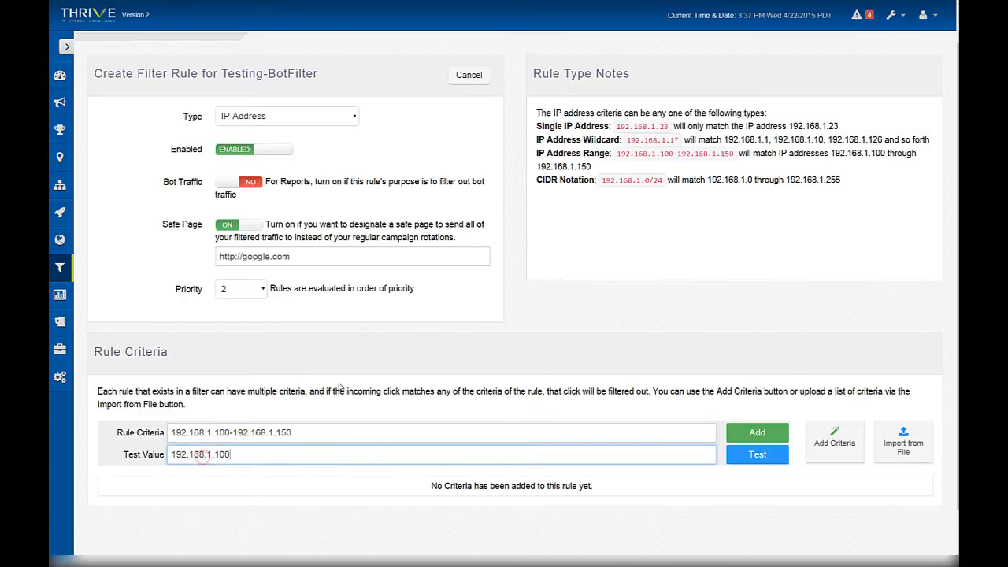
pyautogui.press('BackSpace')
pyautogui.press('BackSpace')
pyautogui.press('BackSpace')
pyautogui.write('122')
pyautogui.click(758, 455)
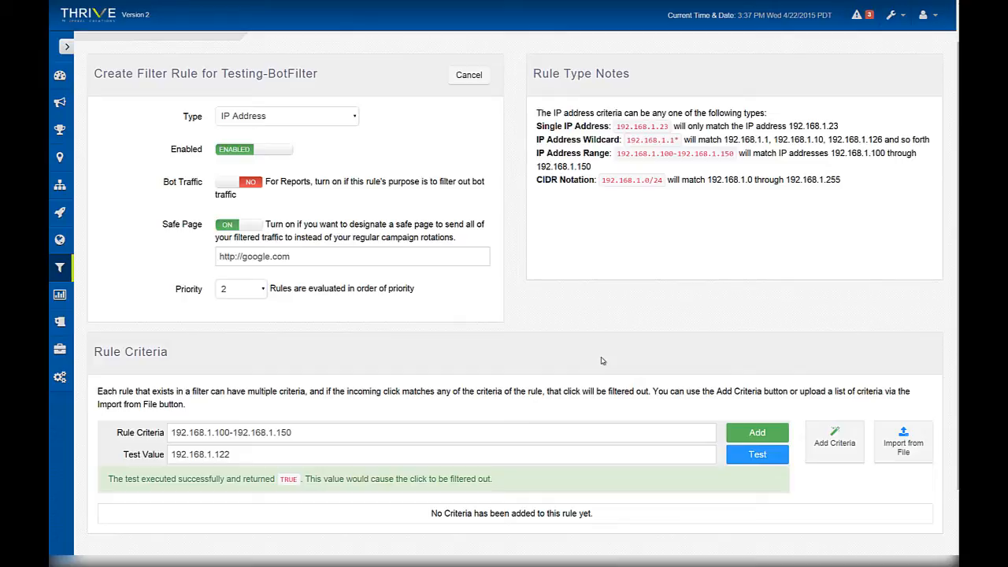
# Test the IP address 192.168.1.151 against the rule criterion
pyautogui.moveTo(230, 454); pyautogui.dragTo(220, 454)
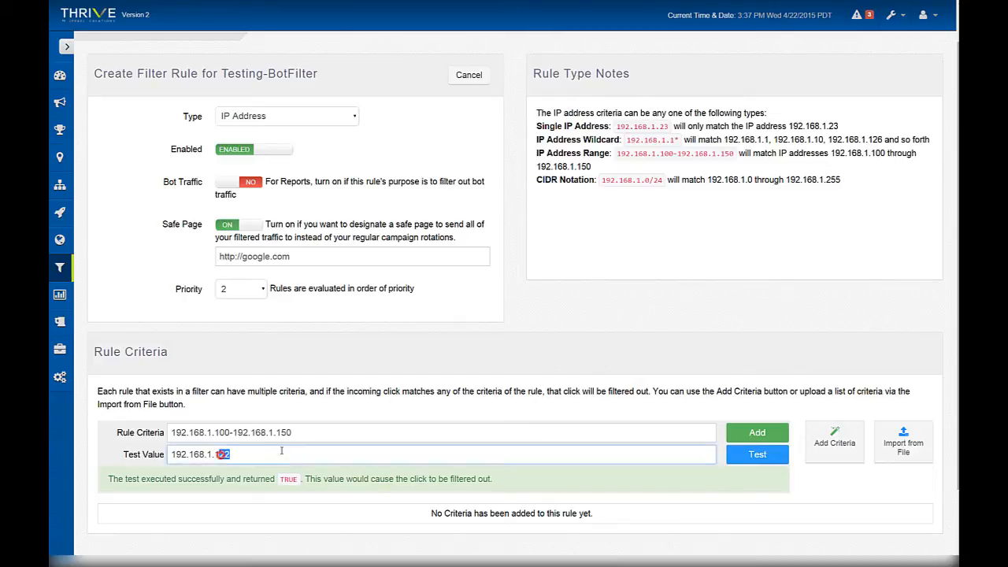
pyautogui.write('51')
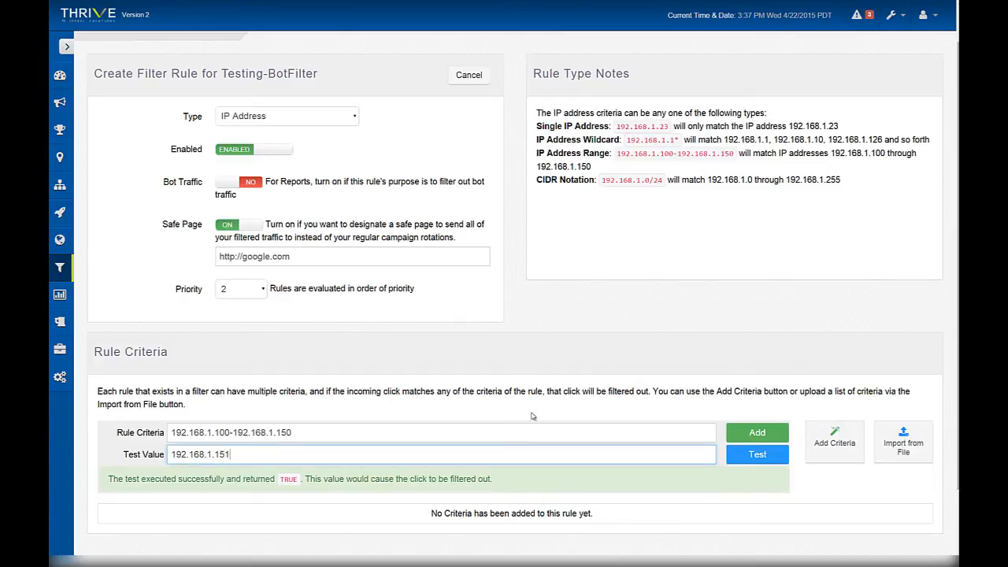
pyautogui.click(760, 463)
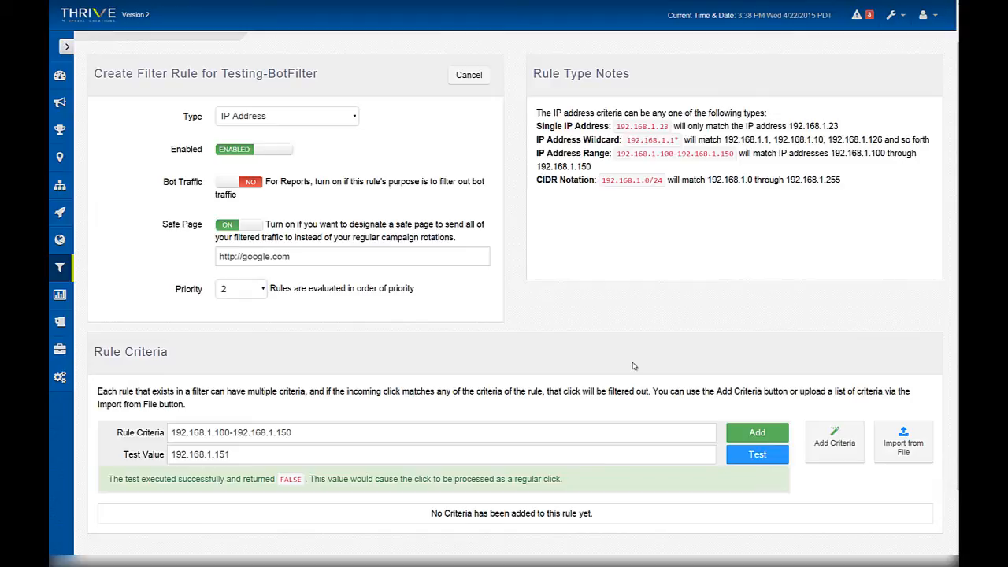
# Add the IP range as a criterion and finish the IP Address rule
pyautogui.click(754, 435)
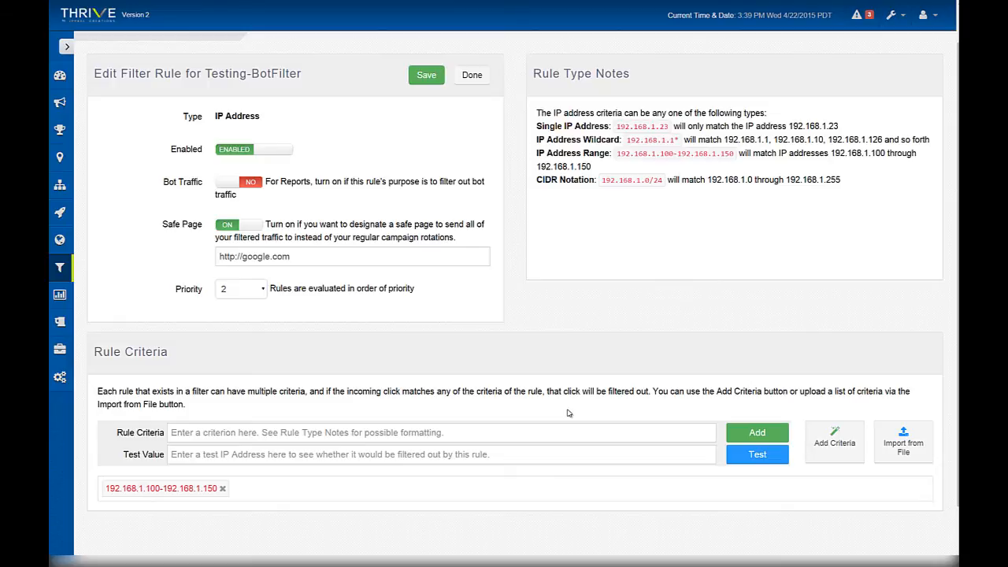
pyautogui.click(905, 447)
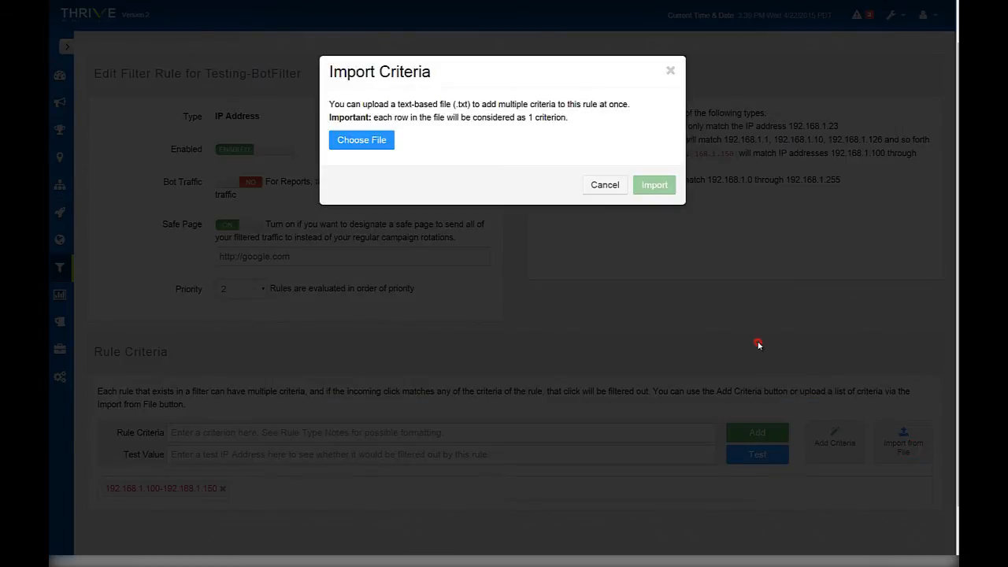
pyautogui.click(758, 344)
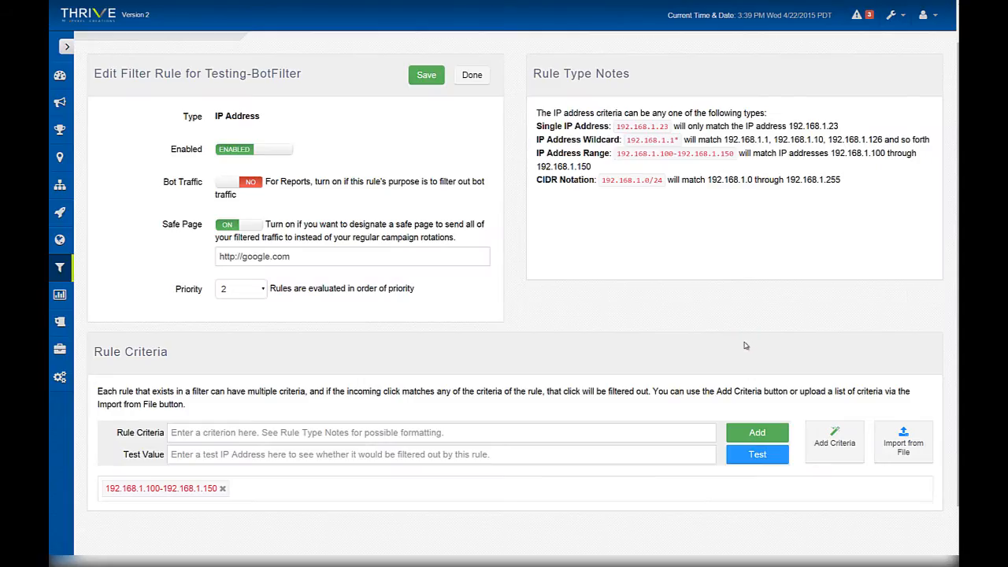
pyautogui.click(478, 80)
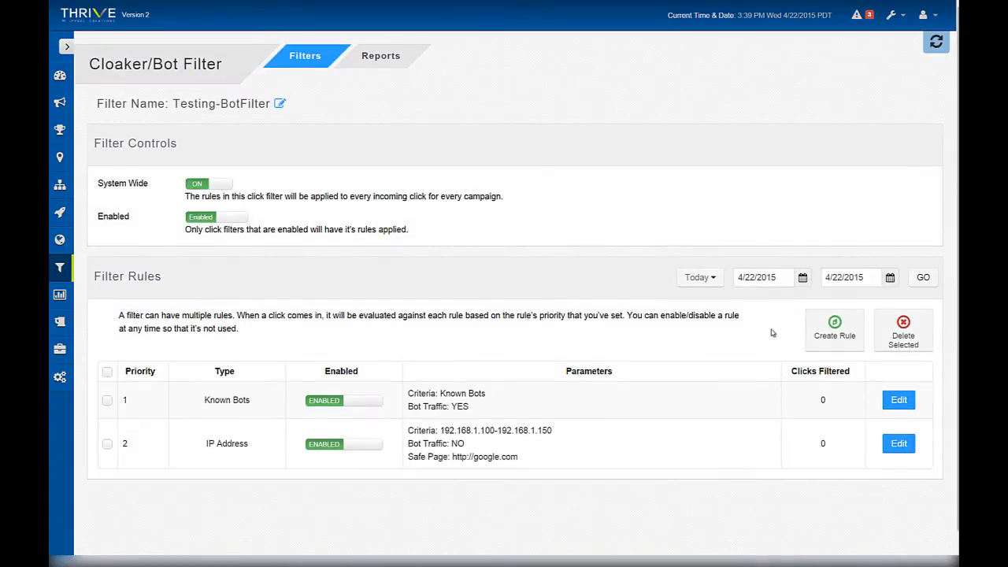
# Start a new filter rule of type Operating System
pyautogui.click(835, 330)
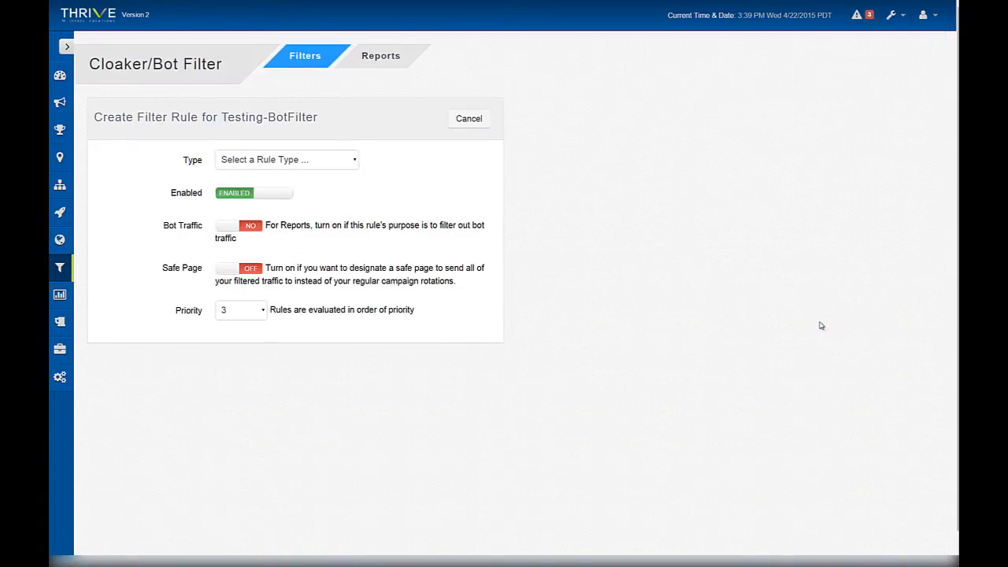
pyautogui.click(326, 168)
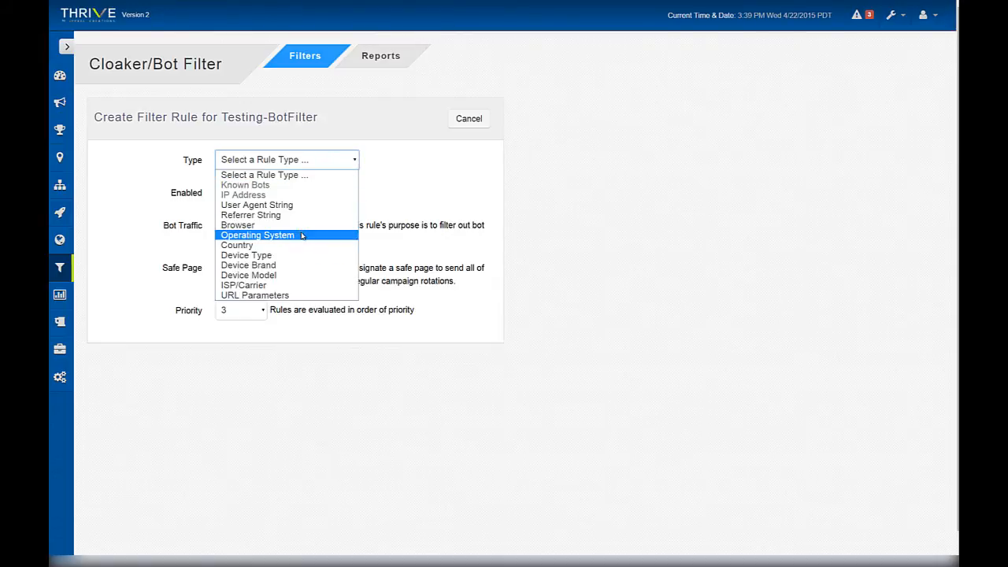
pyautogui.click(300, 231)
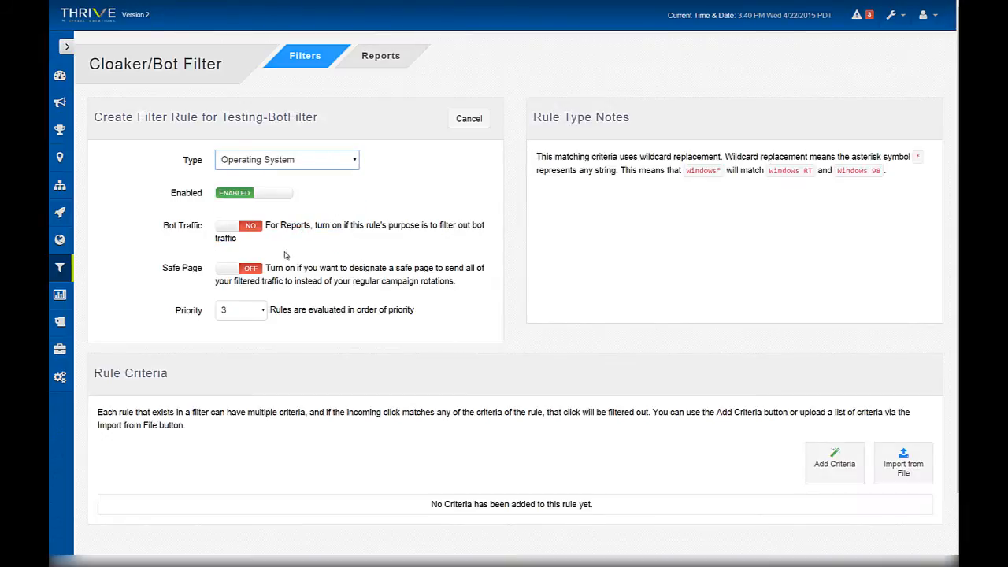
pyautogui.click(249, 268)
pyautogui.click(327, 303)
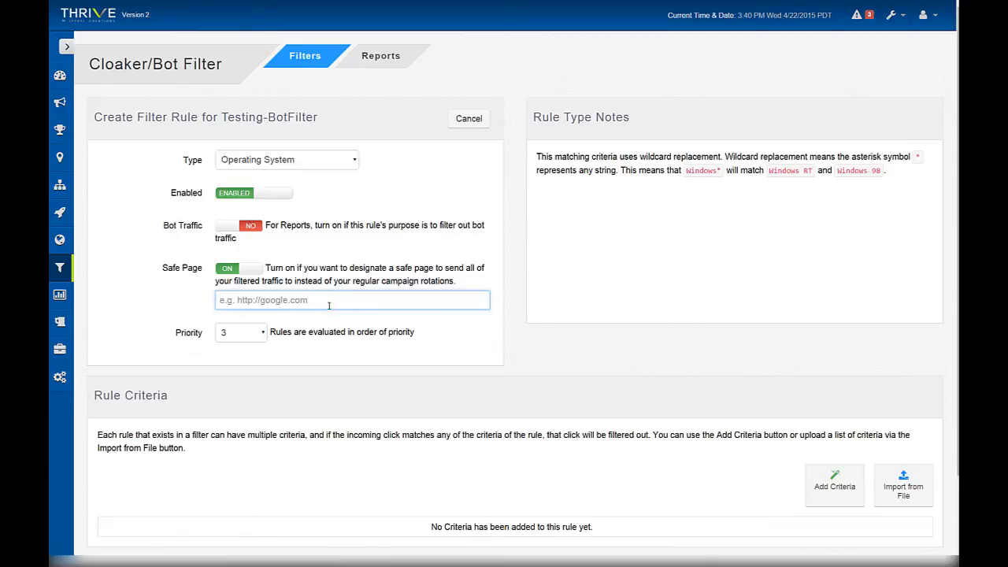
pyautogui.hotkey('ctrl', 'v')
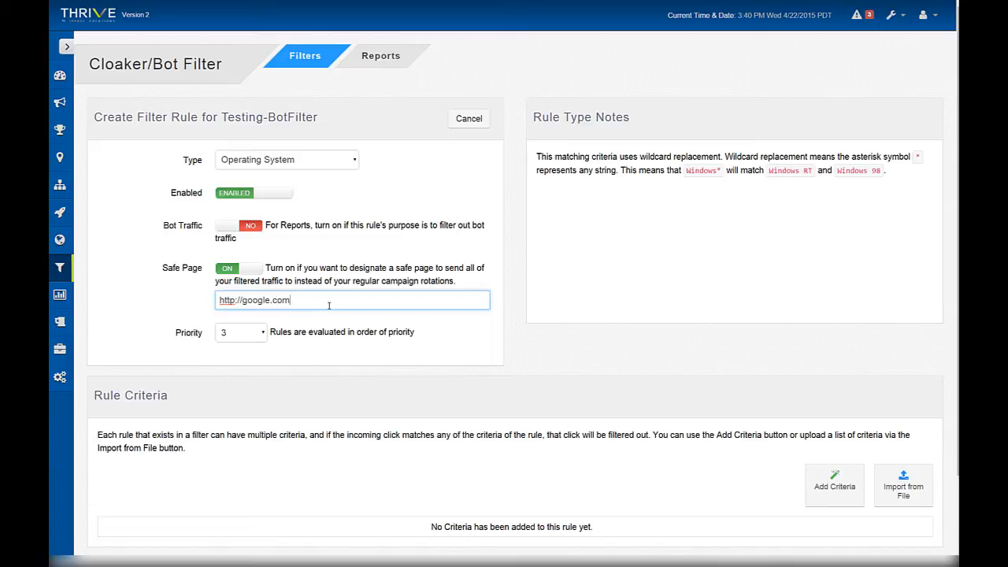
pyautogui.click(240, 334)
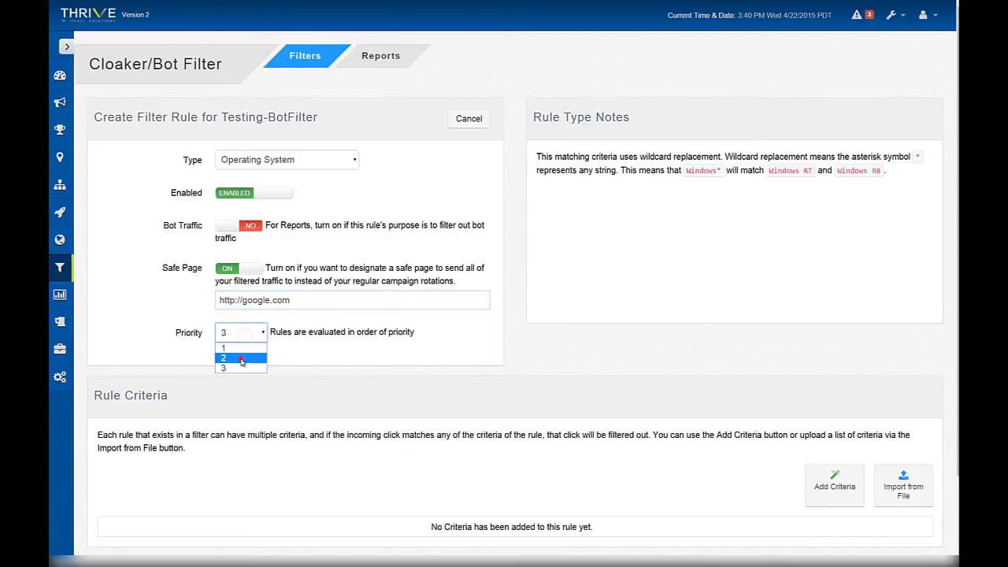
pyautogui.click(241, 359)
# Open criteria entry and enter *Windows* as the rule criterion
pyautogui.scroll(-1, 284, 361)
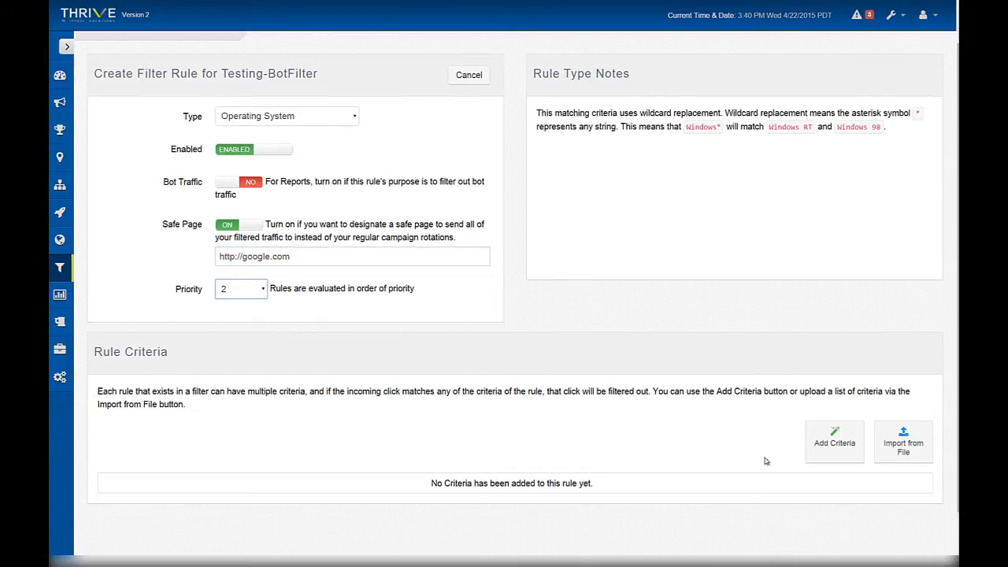
pyautogui.click(835, 441)
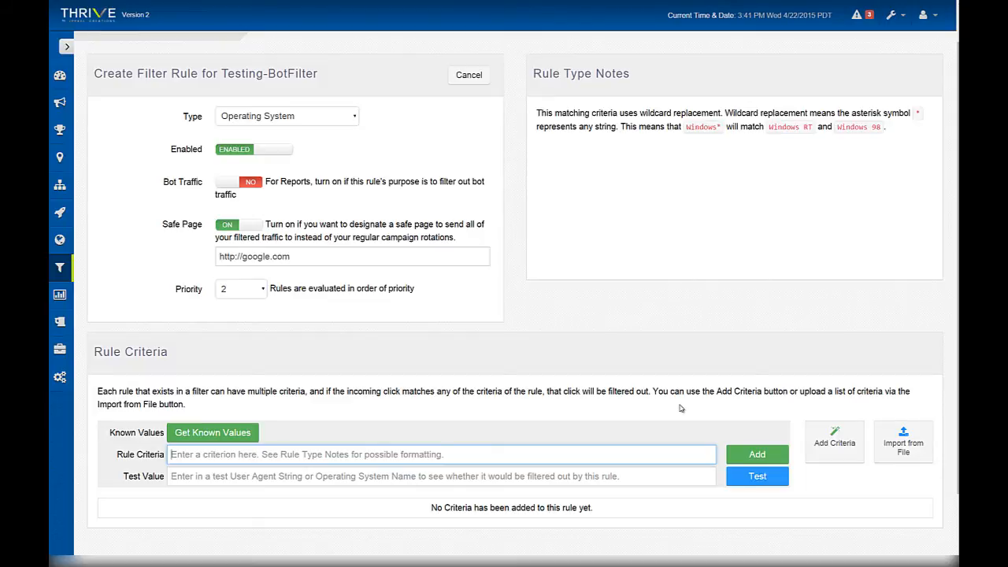
pyautogui.write('*')
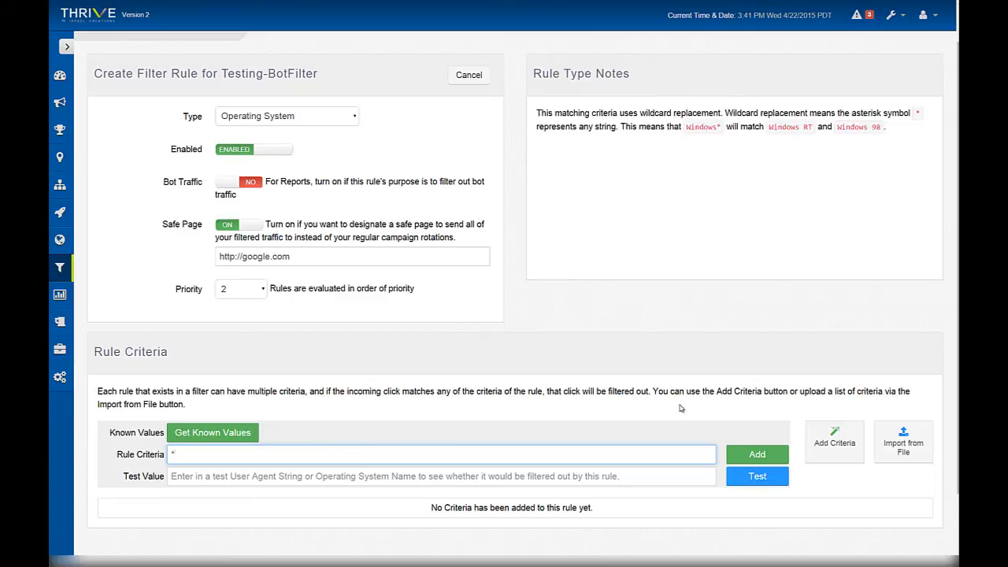
pyautogui.write('Windows*')
# Test the value New Windows Whatever against the rule criterion
pyautogui.click(235, 478)
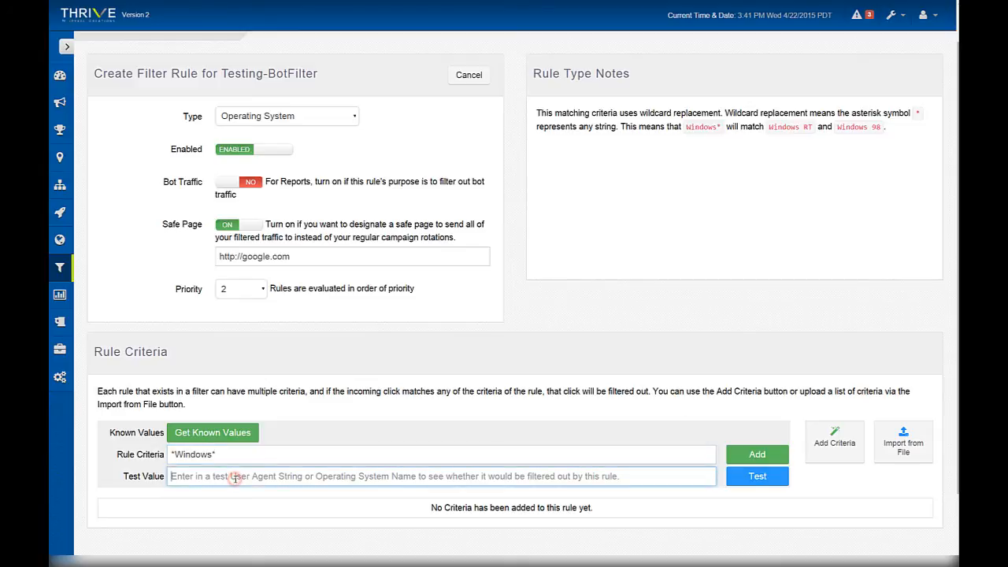
pyautogui.write('New Windows W')
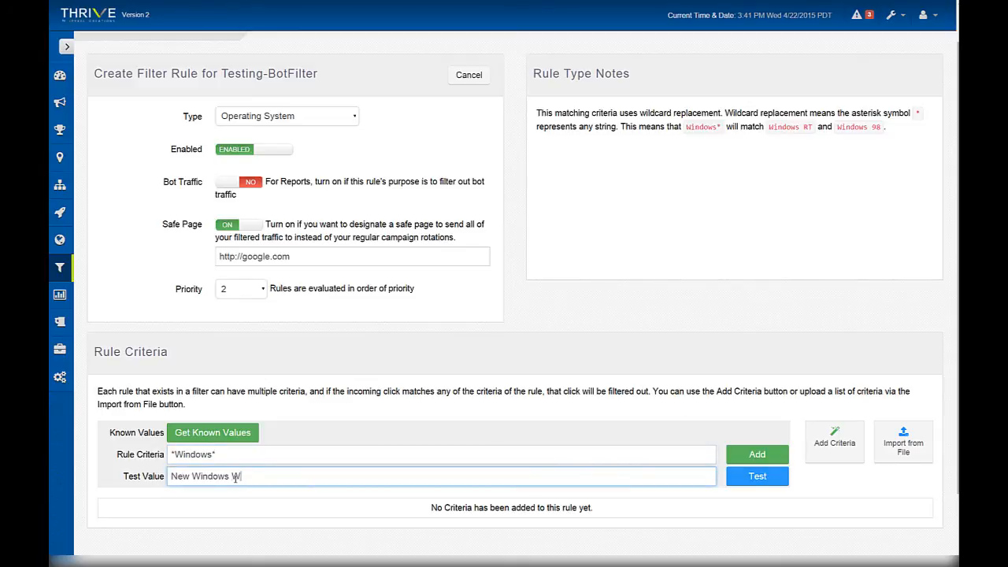
pyautogui.write('hatever')
pyautogui.click(767, 477)
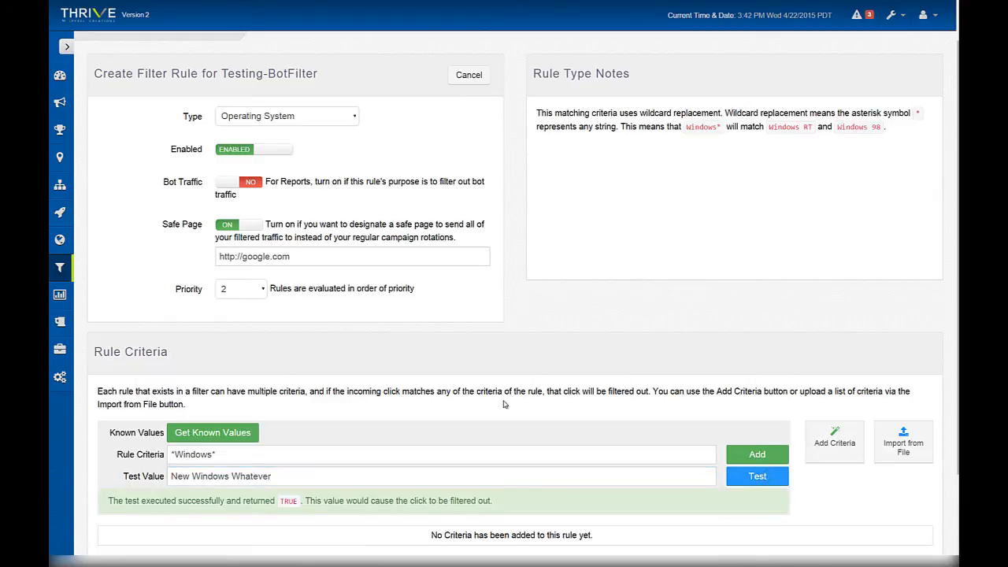
# Remove the leading asterisk to make the criterion Windows* and run the test again
pyautogui.click(176, 455)
pyautogui.press('Delete')
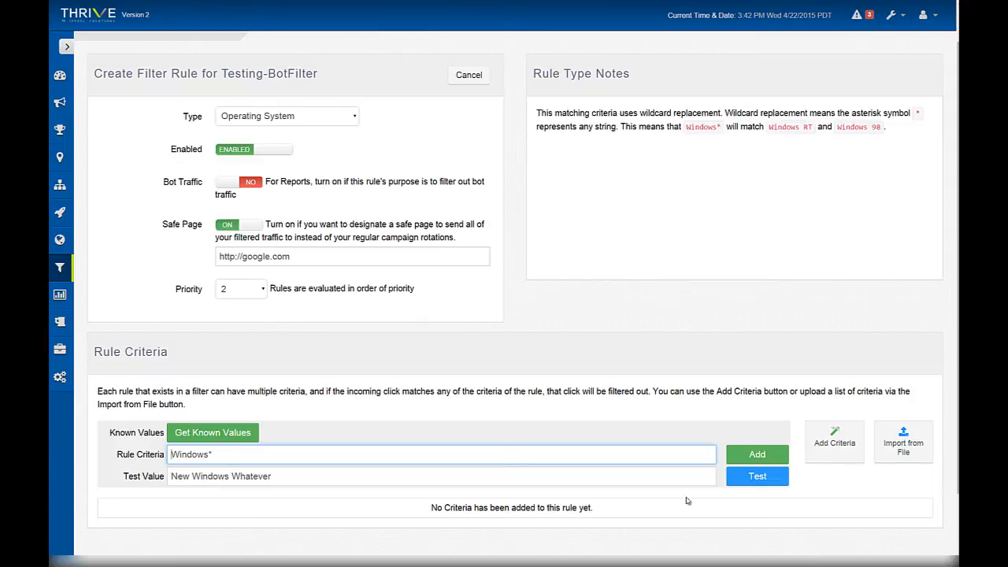
pyautogui.click(748, 482)
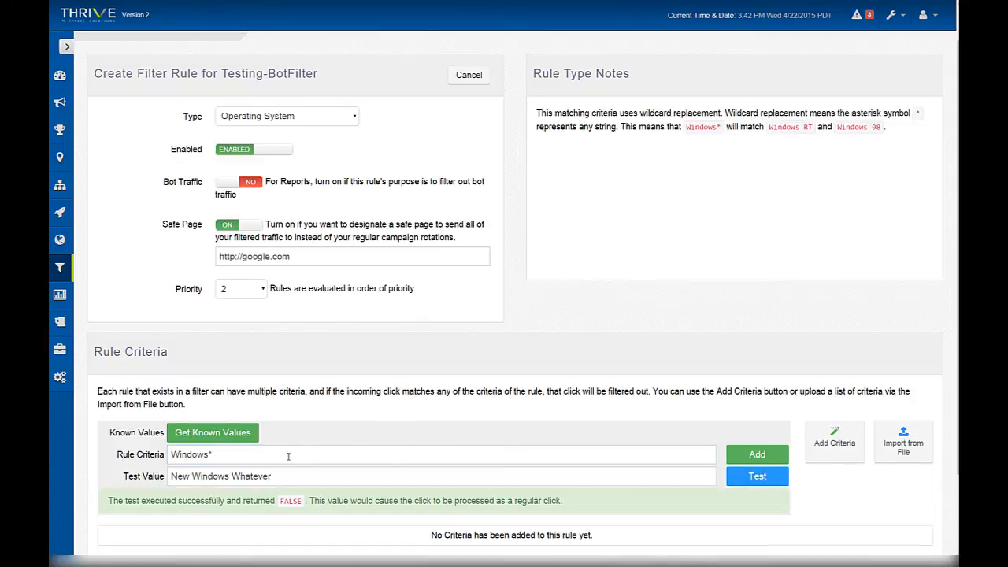
# Change the test value to Windows Whatever and test it against the criterion
pyautogui.doubleClick(188, 477)
pyautogui.press('BackSpace')
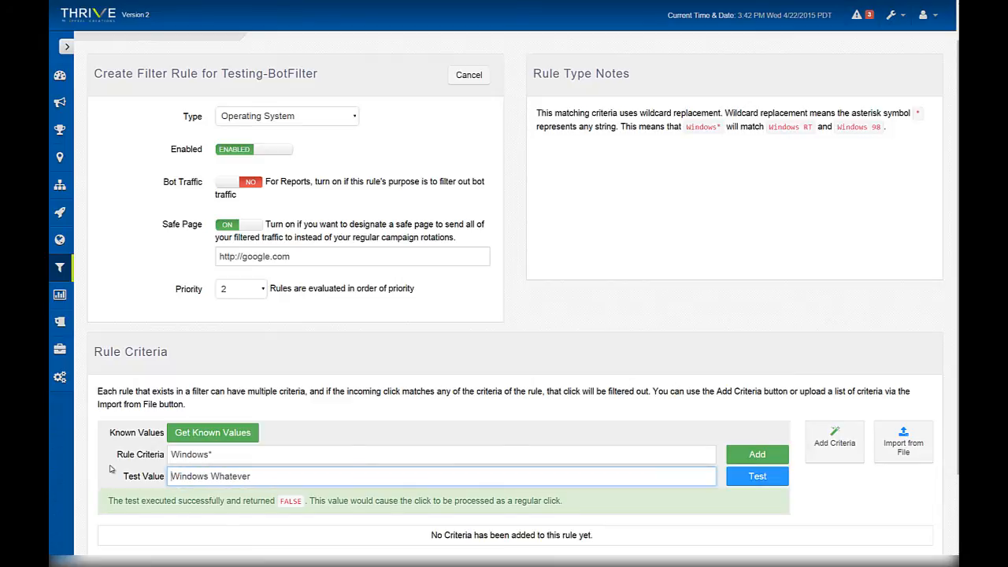
pyautogui.click(744, 478)
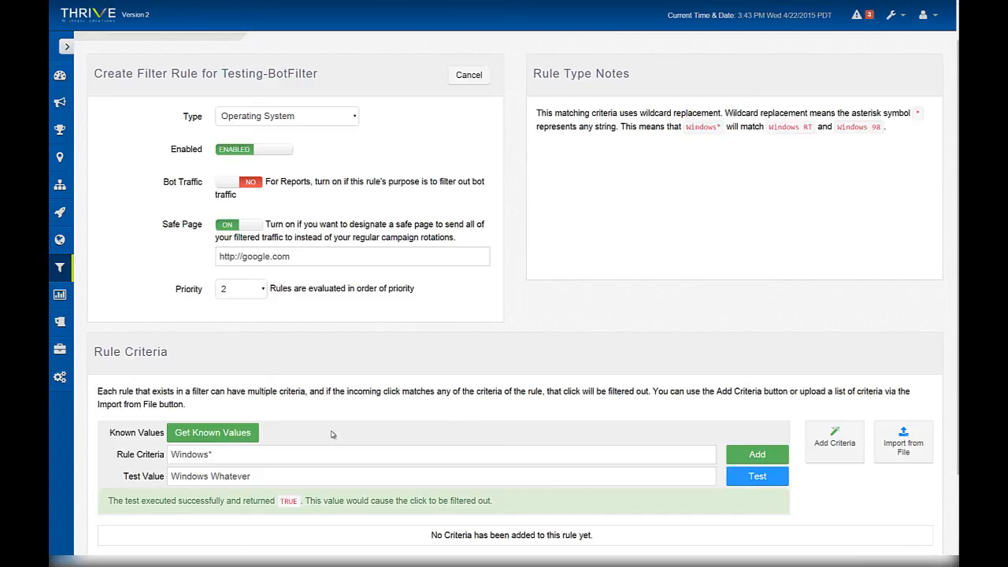
# Show the known values, pick Windows to make the criterion *Windows*, and add it to the rule
pyautogui.click(215, 434)
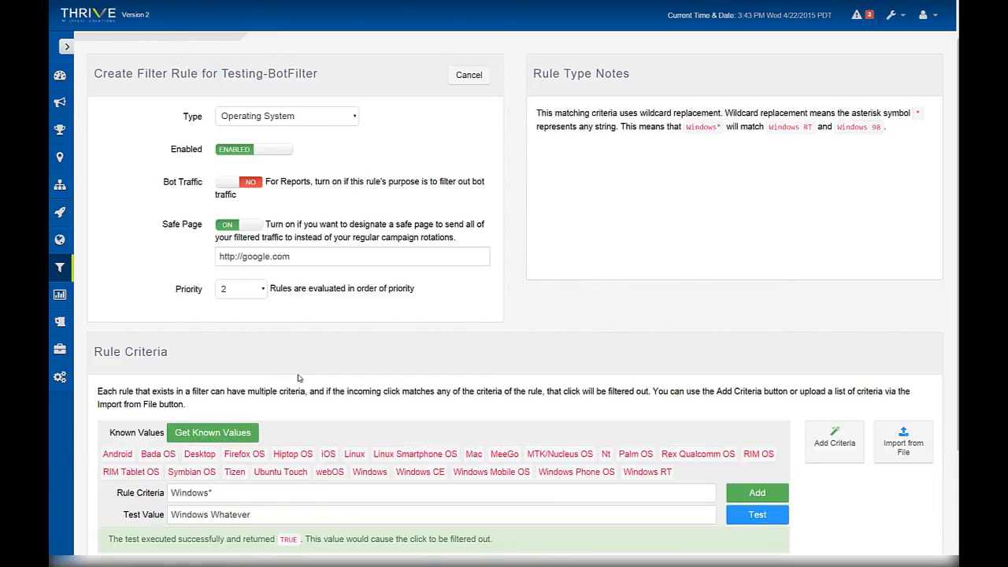
pyautogui.click(367, 473)
pyautogui.click(236, 493)
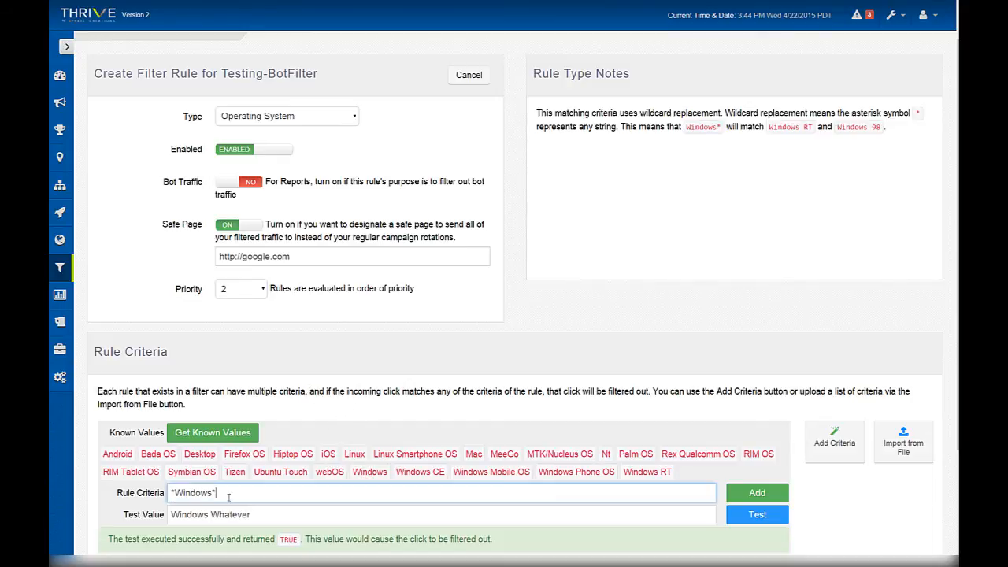
pyautogui.click(754, 494)
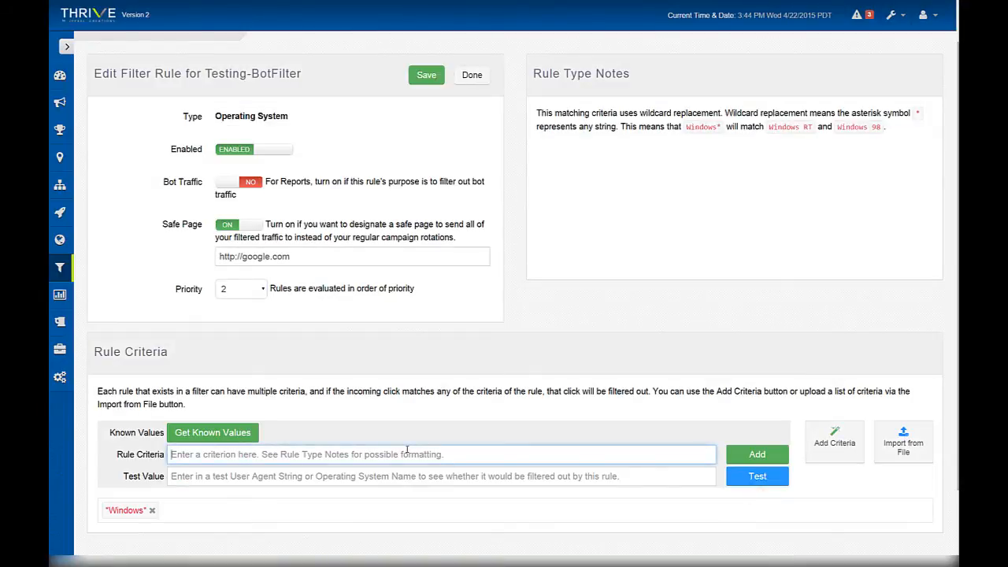
# Add the known value Android as a second criterion and finish the Operating System rule
pyautogui.click(231, 432)
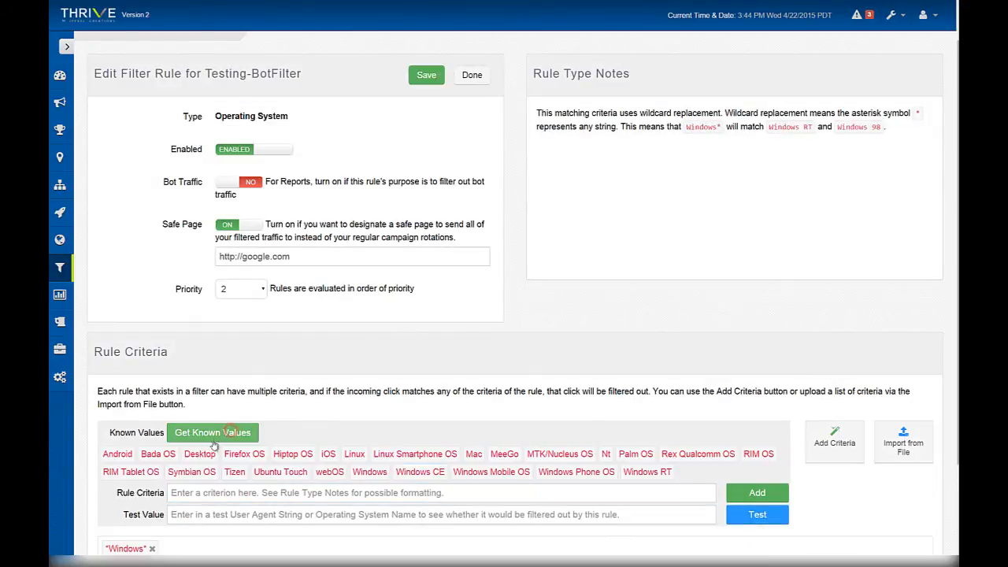
pyautogui.click(118, 455)
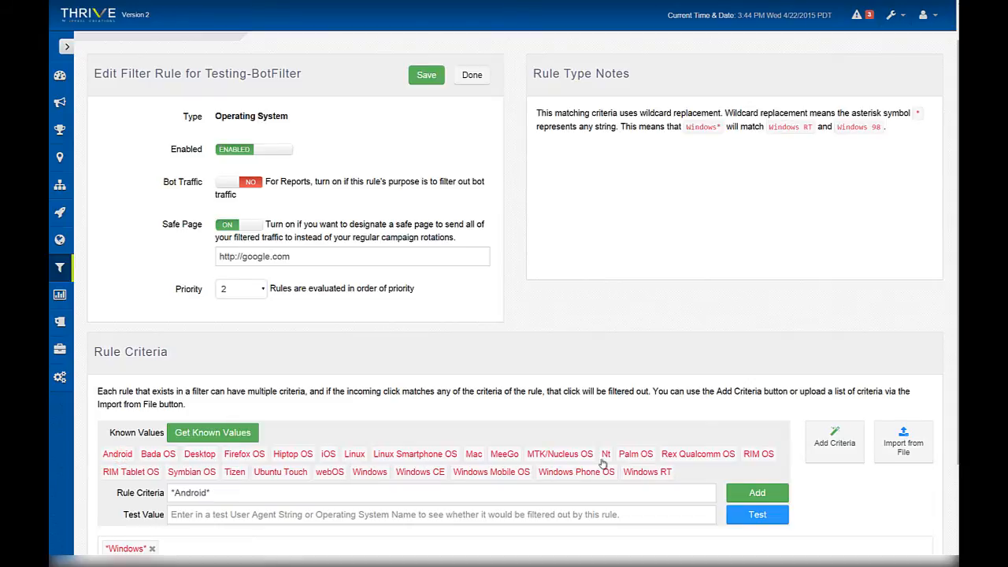
pyautogui.click(753, 494)
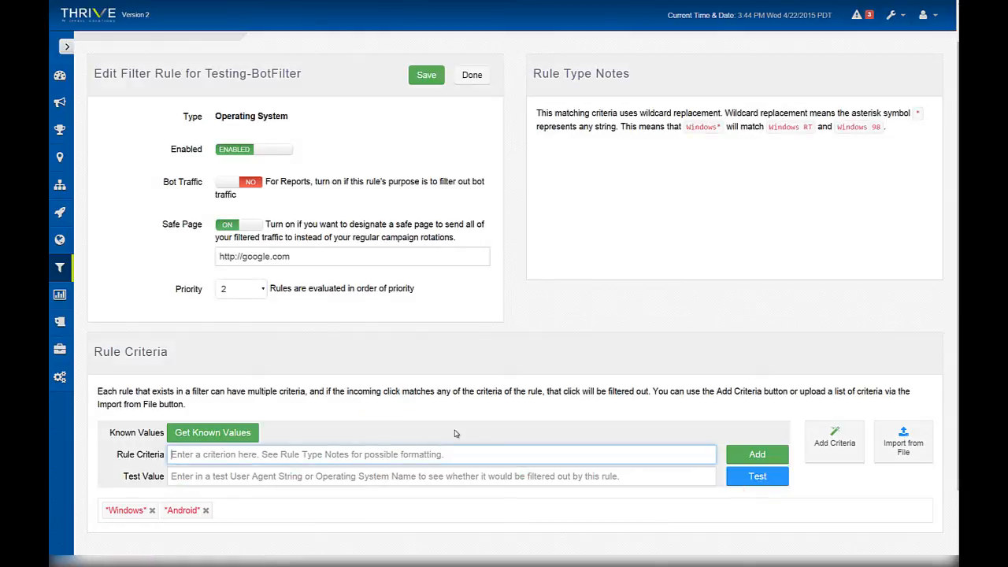
pyautogui.click(475, 77)
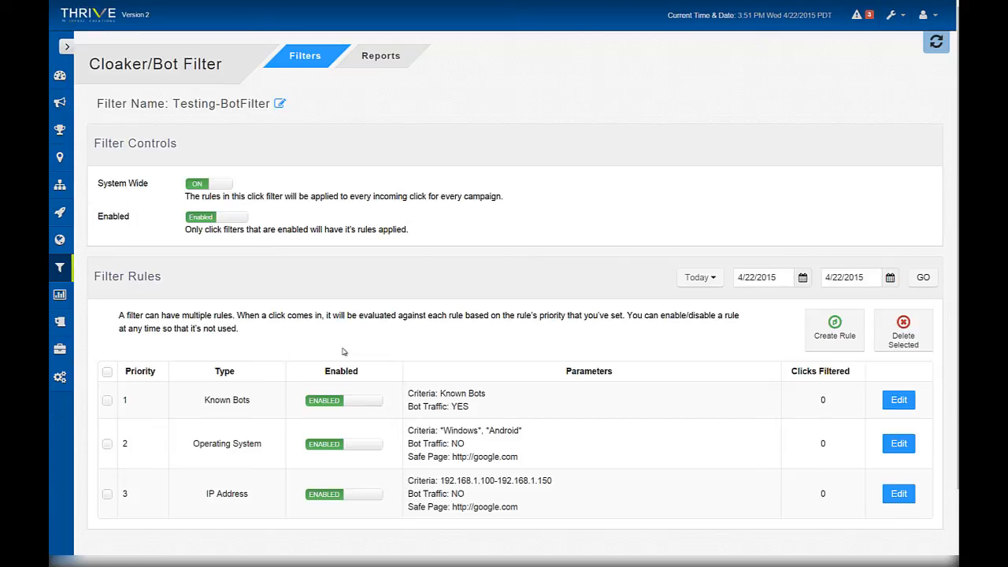
# Open the click filter log report and filter it to Bot Traffic
pyautogui.click(382, 63)
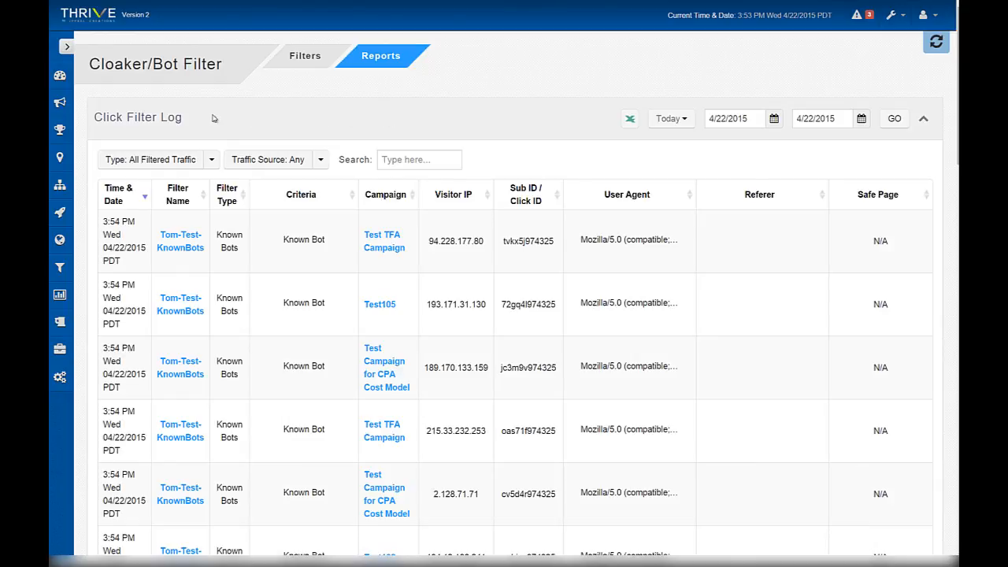
pyautogui.click(179, 160)
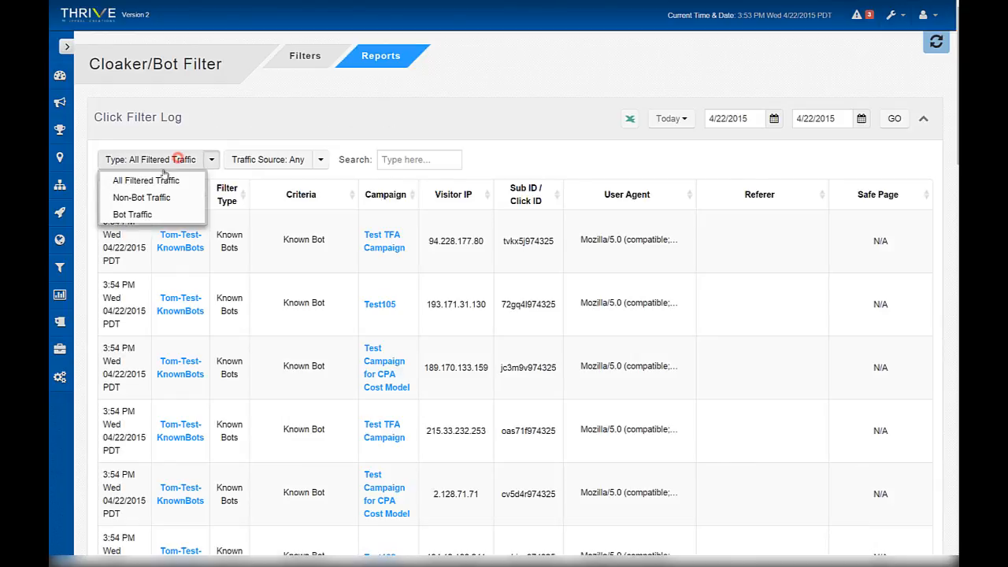
pyautogui.click(140, 214)
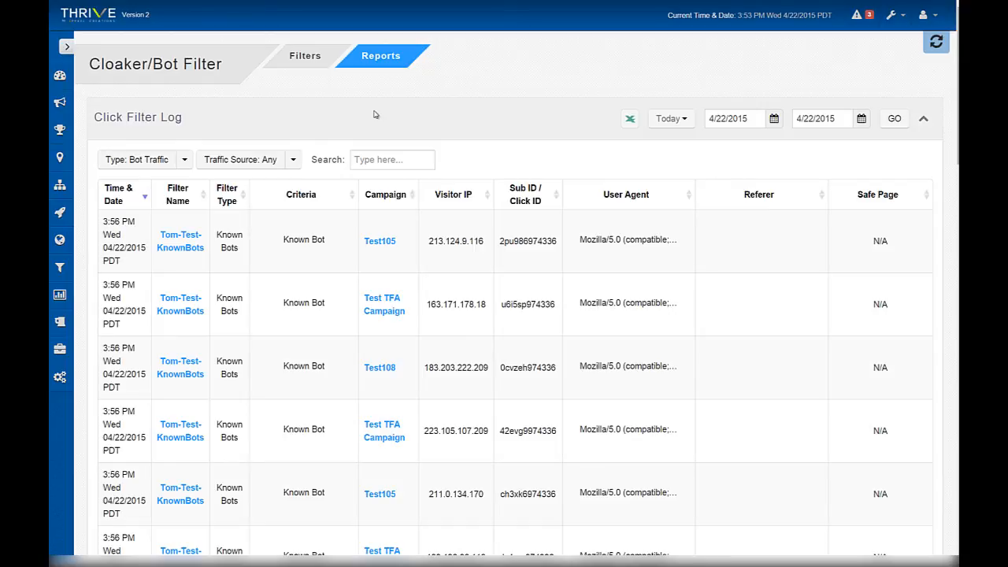
# Filter the log to Non-Bot Traffic over the Last 7 Days and refresh the report
pyautogui.click(156, 160)
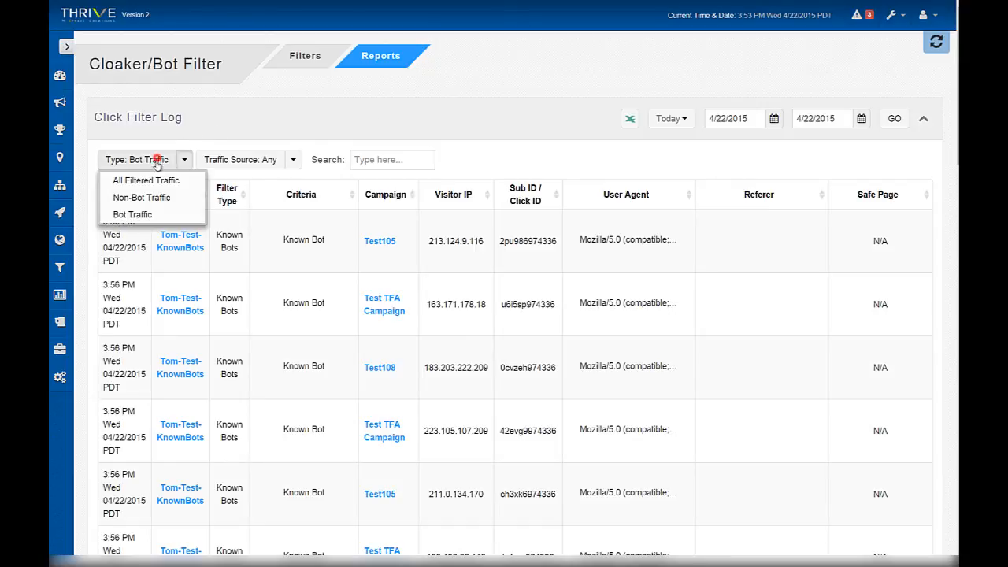
pyautogui.click(142, 198)
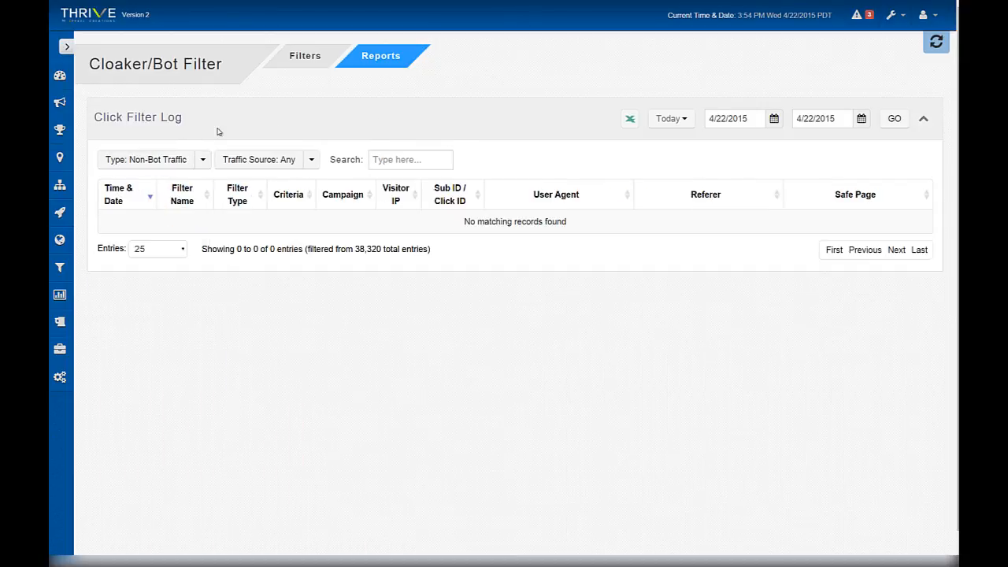
pyautogui.click(674, 119)
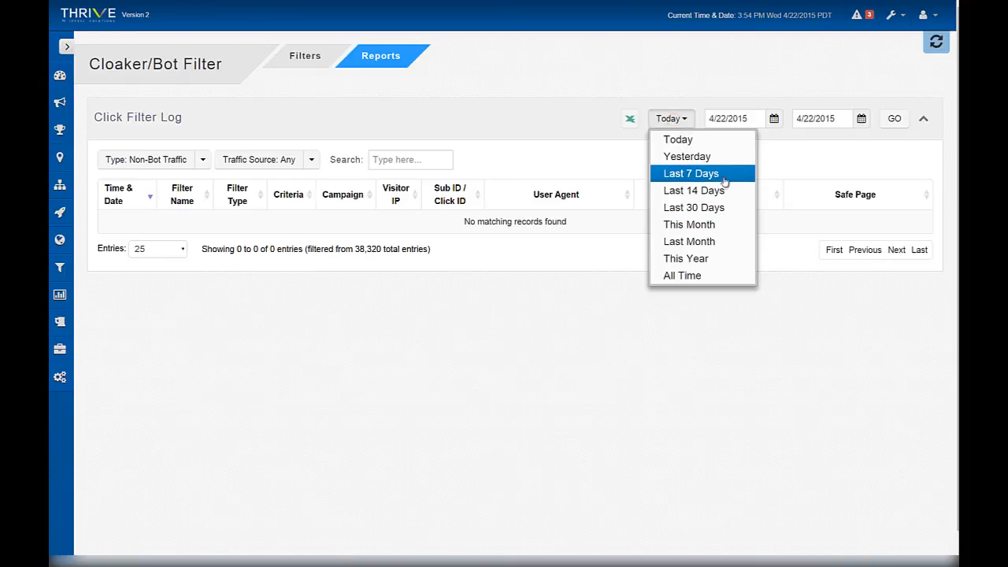
pyautogui.click(721, 175)
pyautogui.click(895, 119)
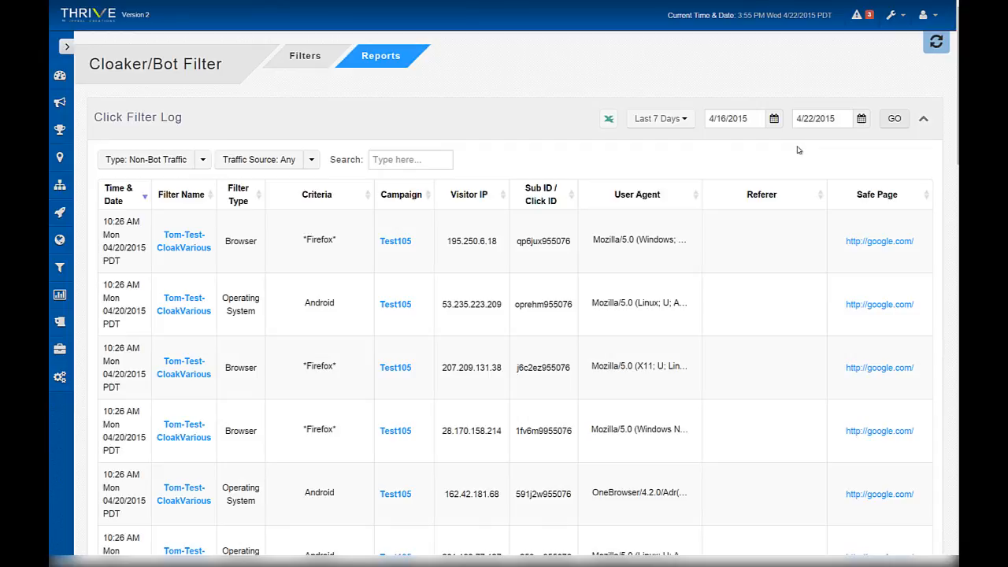
# Filter the log by the traffic source TrafficFactory (TFA) and select the search field
pyautogui.click(291, 161)
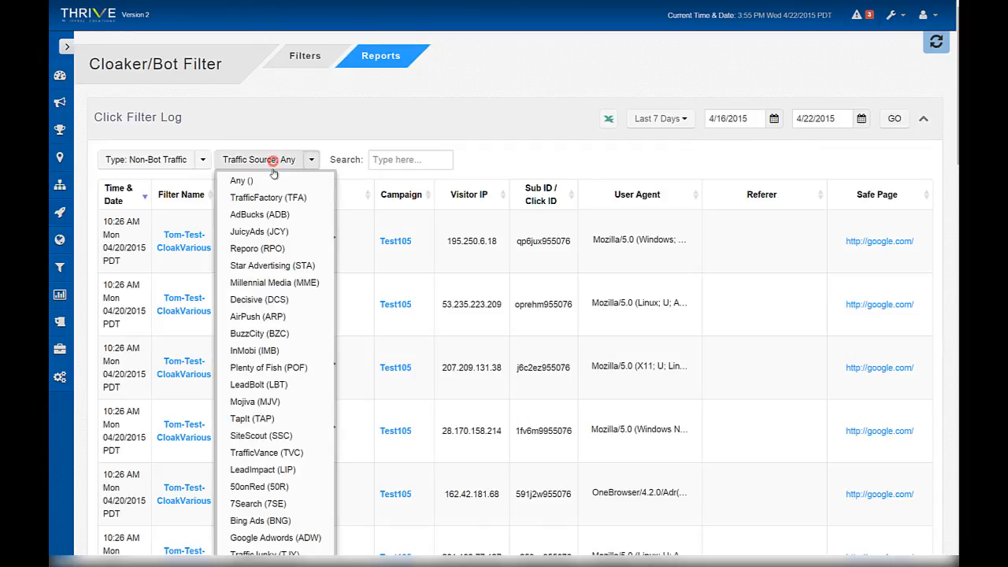
pyautogui.click(276, 196)
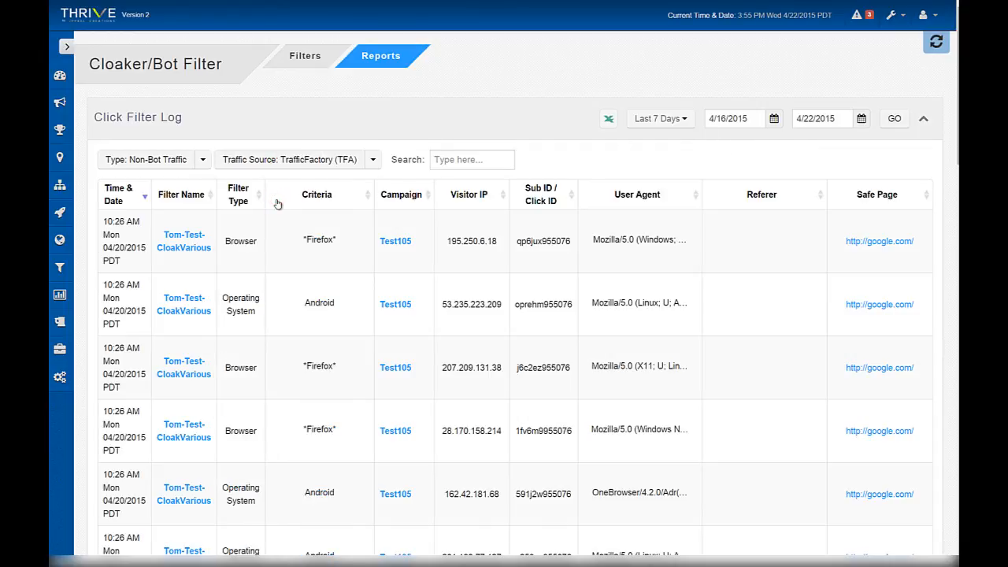
pyautogui.click(486, 163)
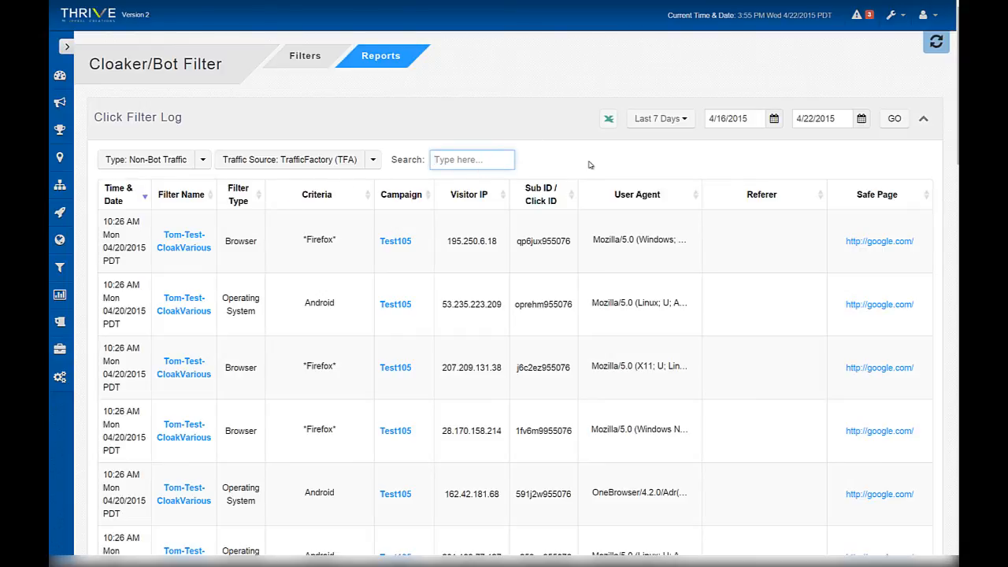